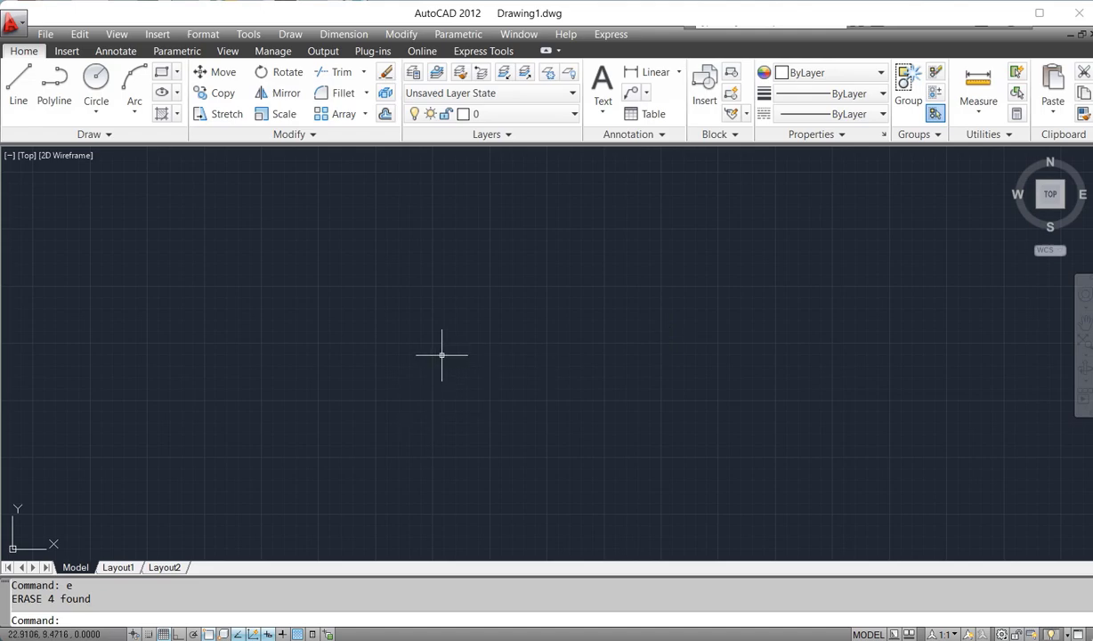
- Draw a single line freehand, sloping gently downward to the right across the middle of the drawing area
type("L")
key("Return")
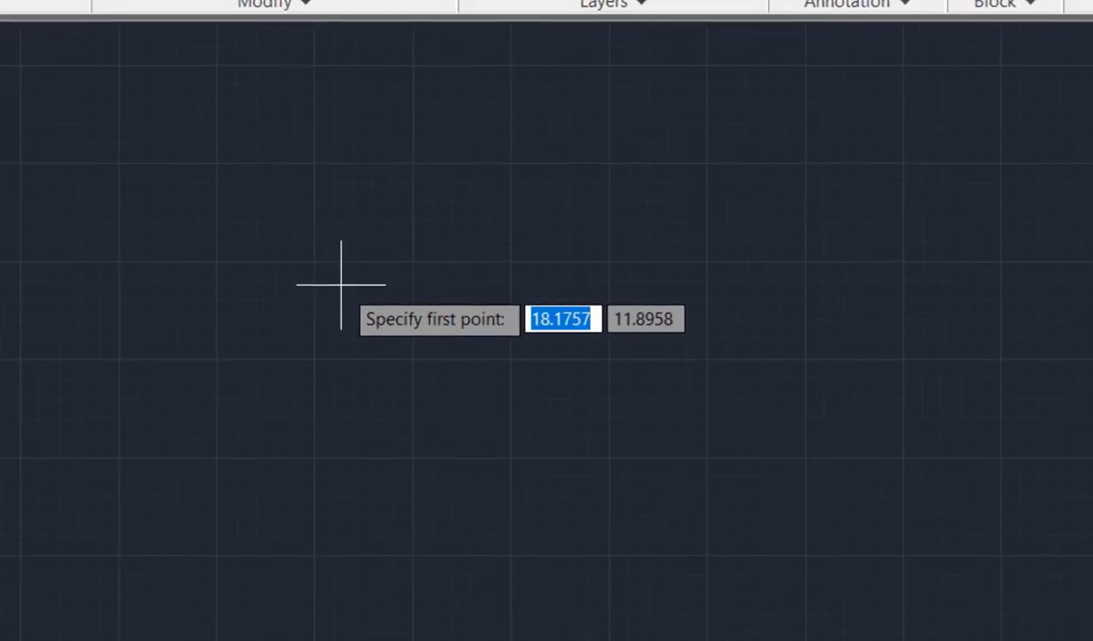
left_click(334, 300)
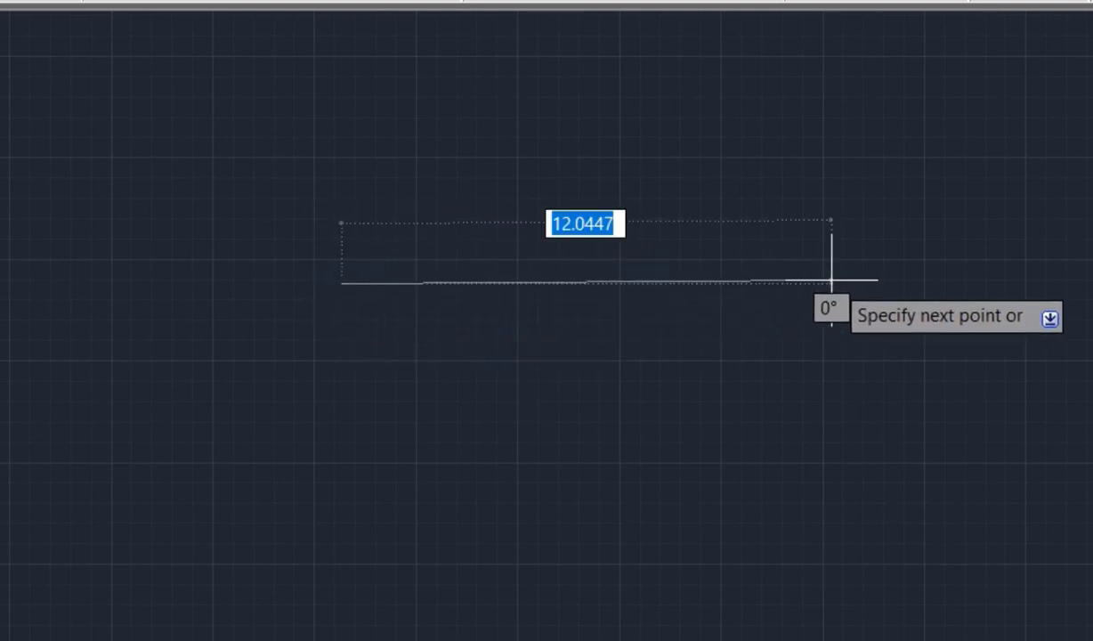
left_click(855, 387)
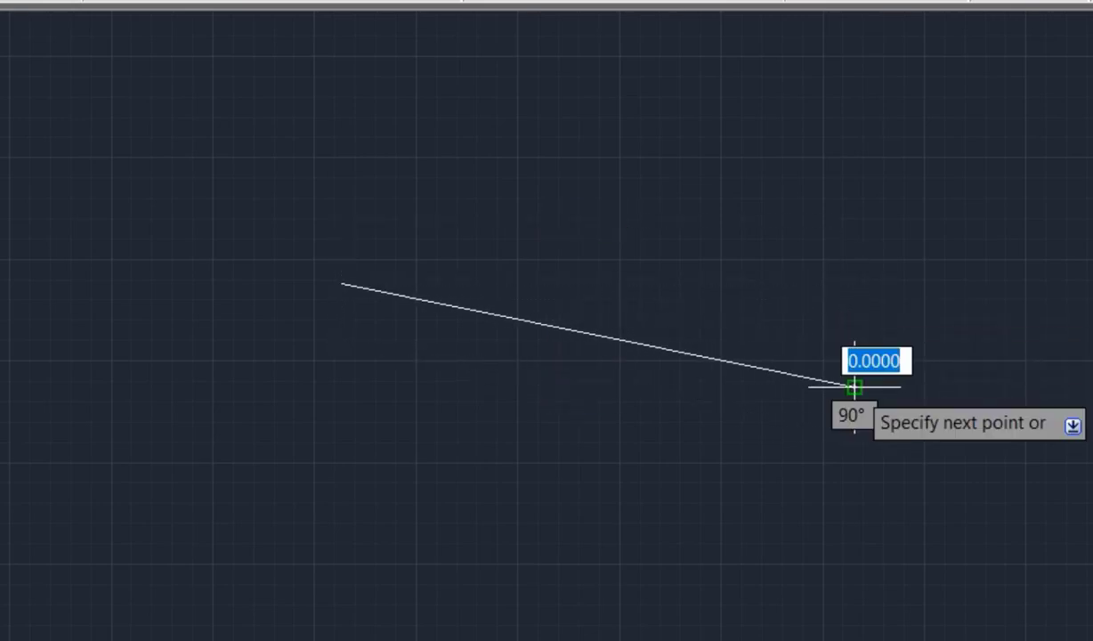
key("Escape")
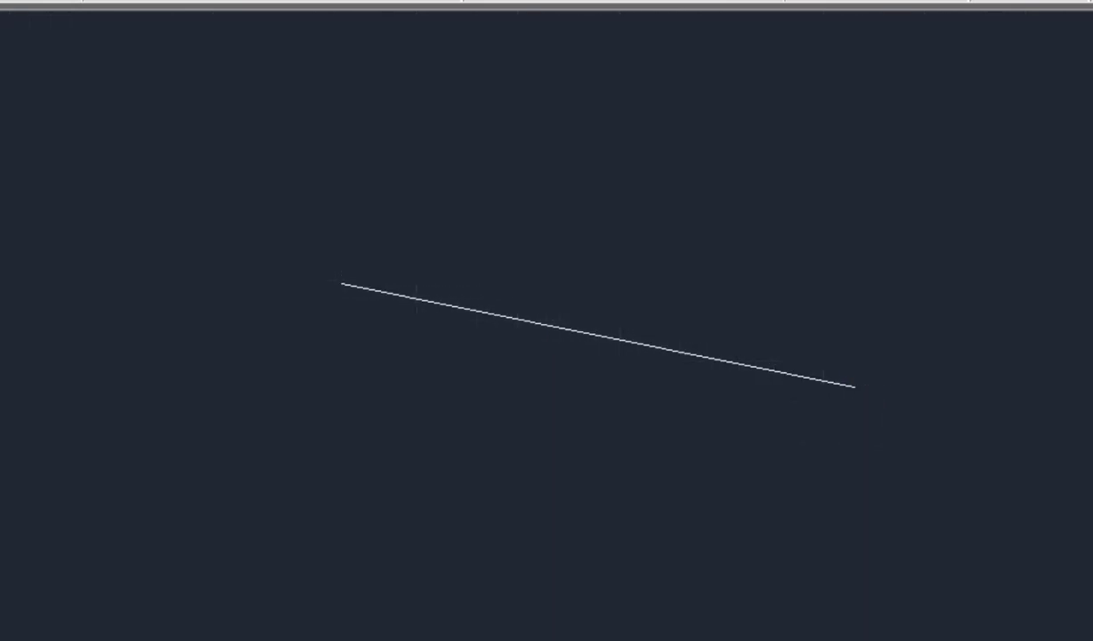
left_click(837, 252)
left_click(607, 416)
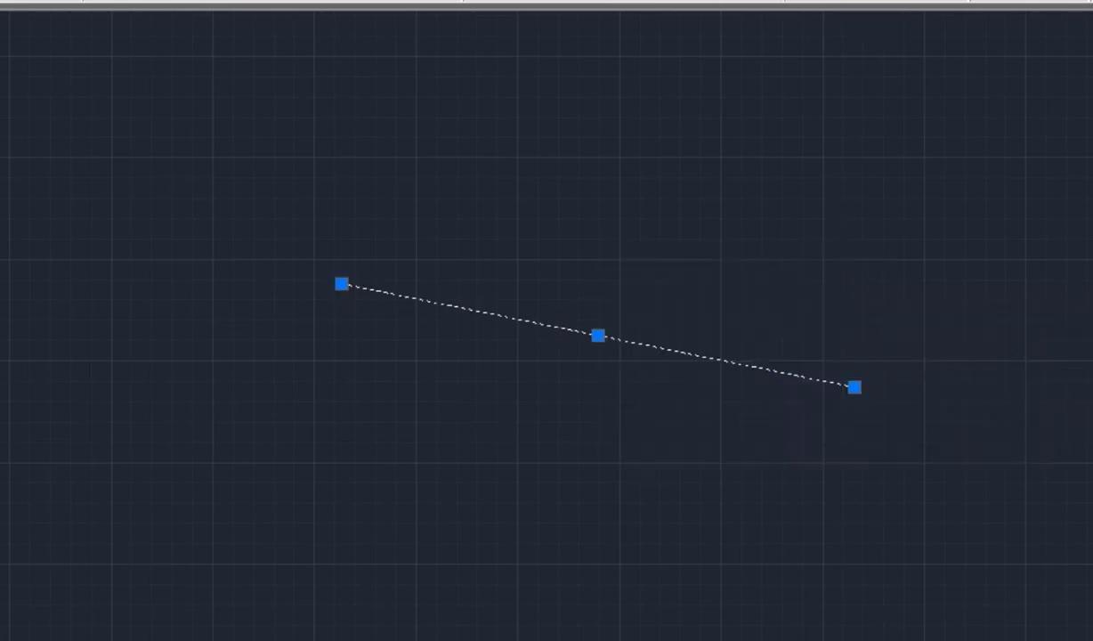
key("Escape")
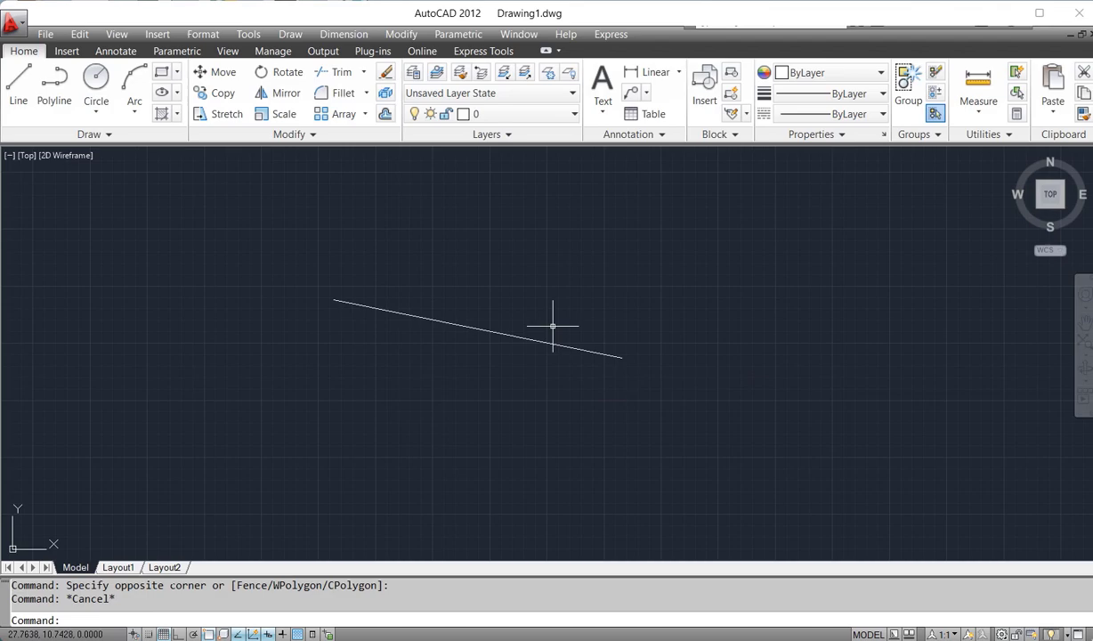
- Draw four connected lines around the first one: a long rising line, a vertical, a short horizontal to the left, and a line sloping up-left
type("l")
key("Return")
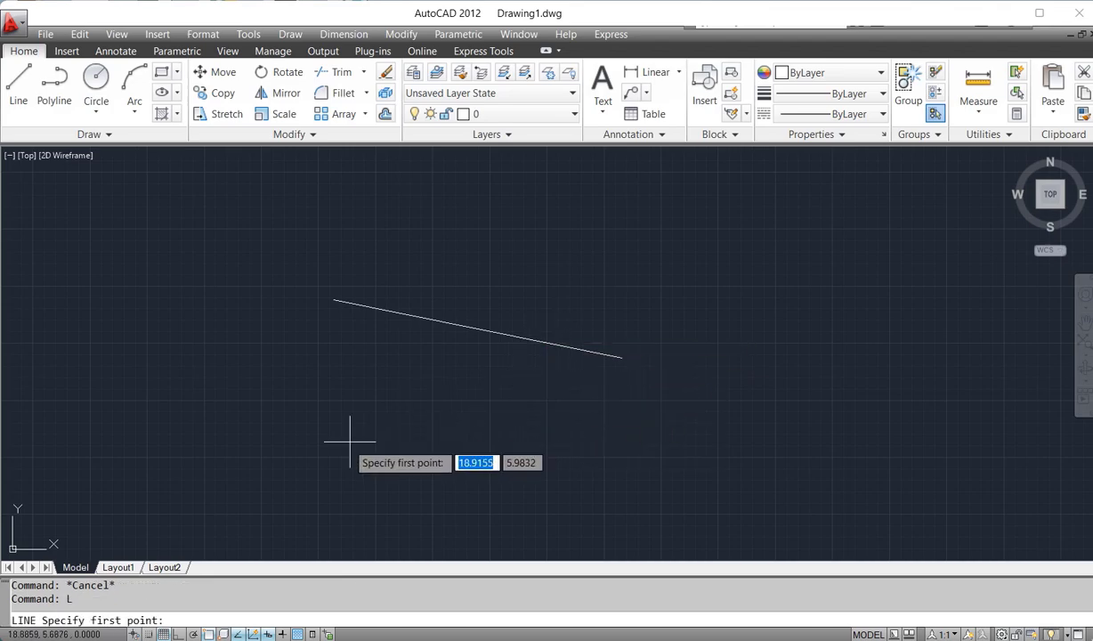
left_click(285, 462)
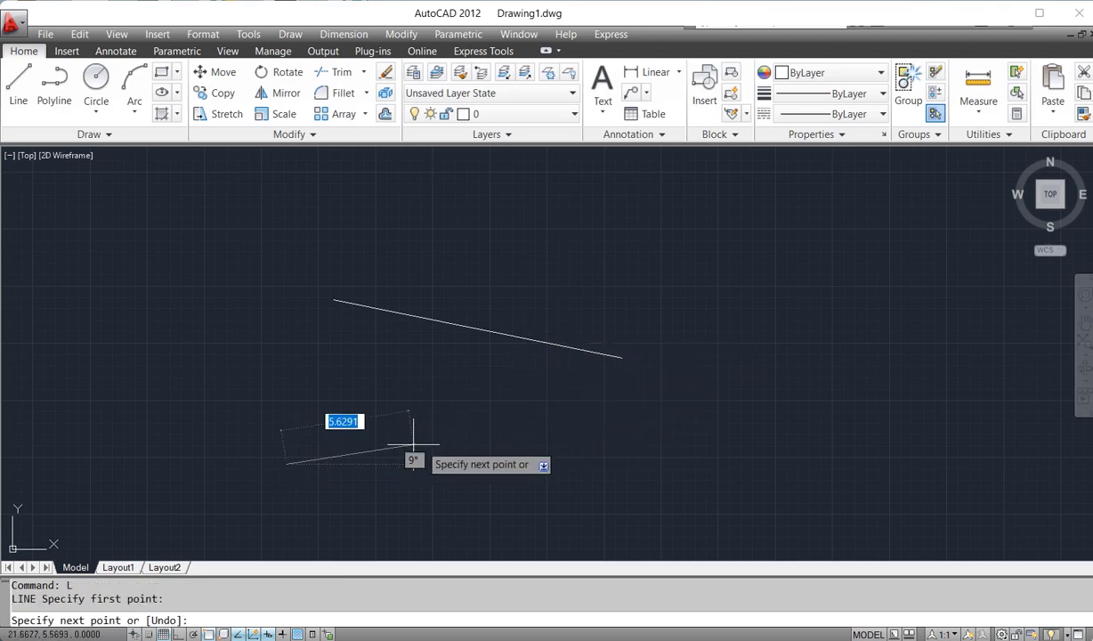
left_click(698, 397)
left_click(699, 269)
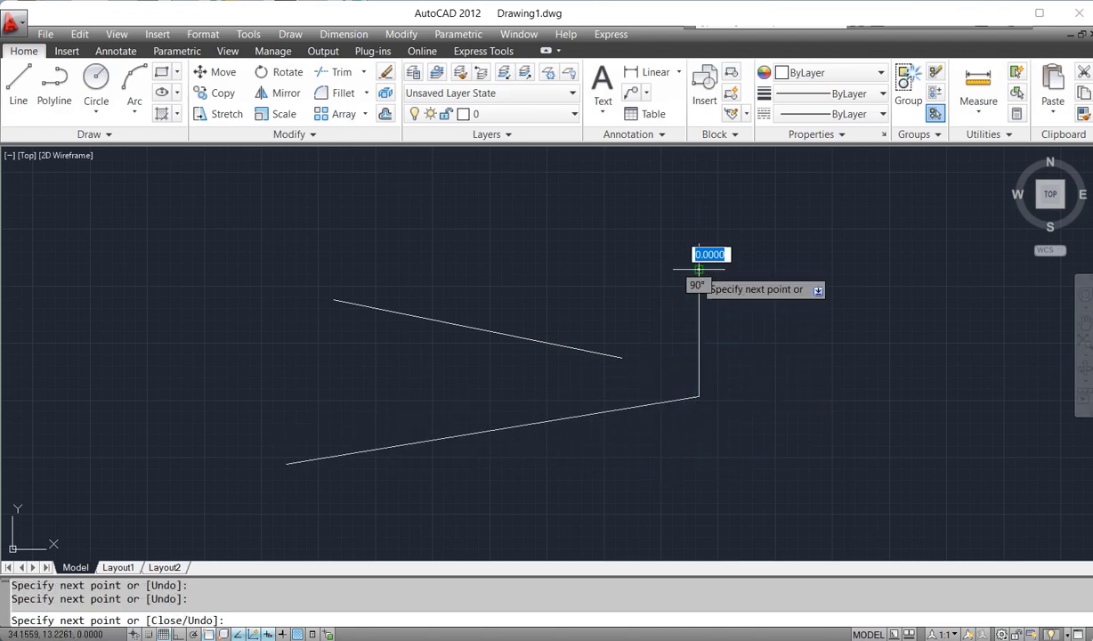
left_click(589, 269)
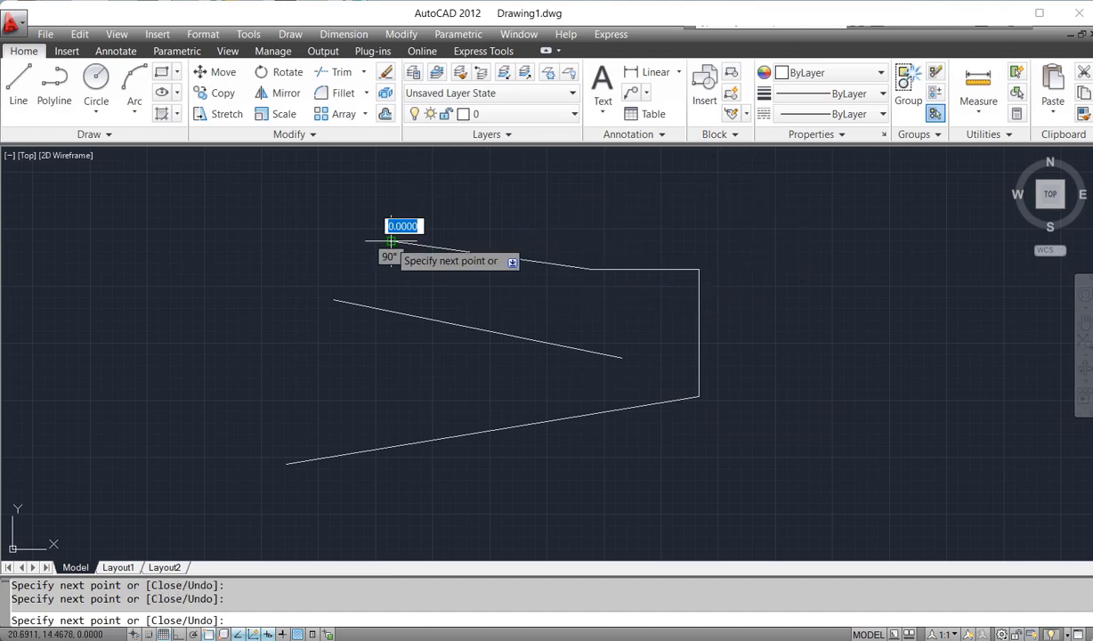
key("Escape")
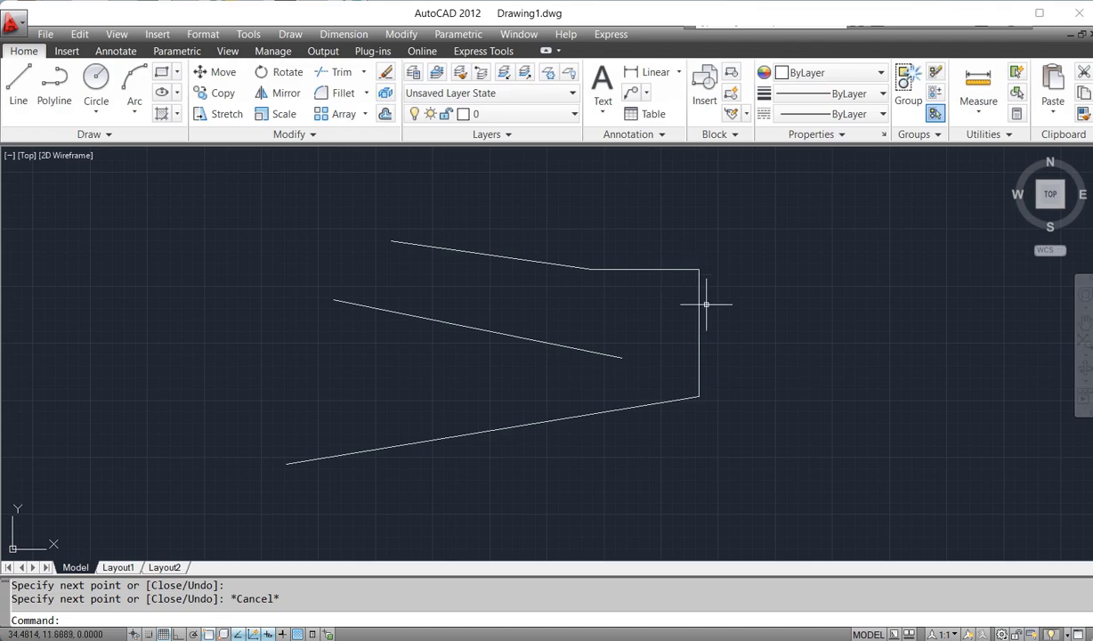
- Erase the single sloping line and all four connected line segments
left_click(721, 229)
left_click(488, 439)
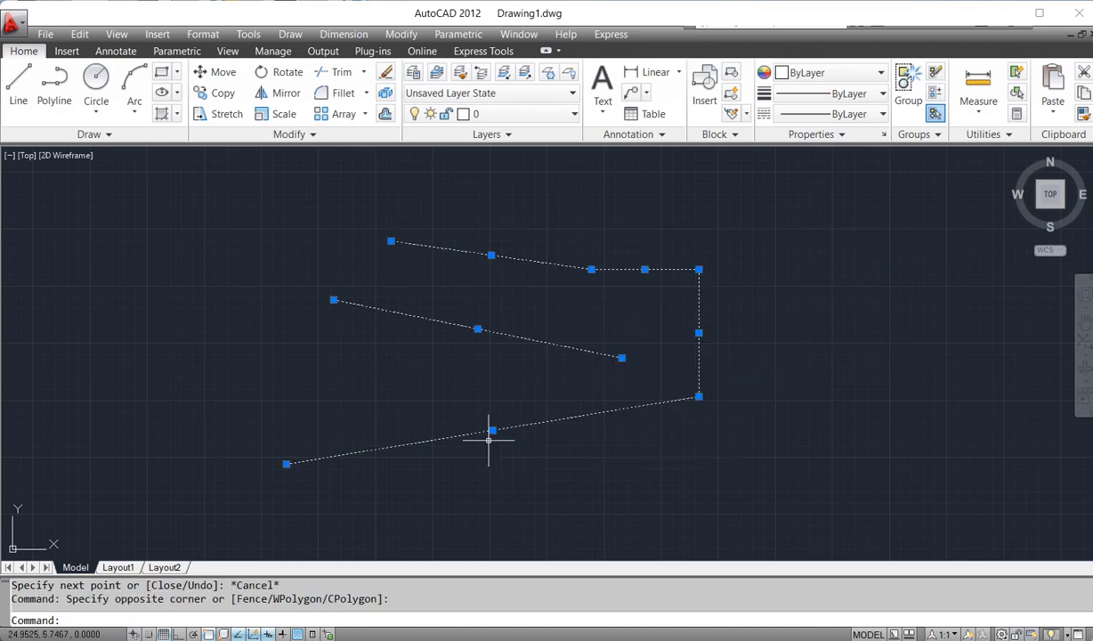
type("e")
key("Return")
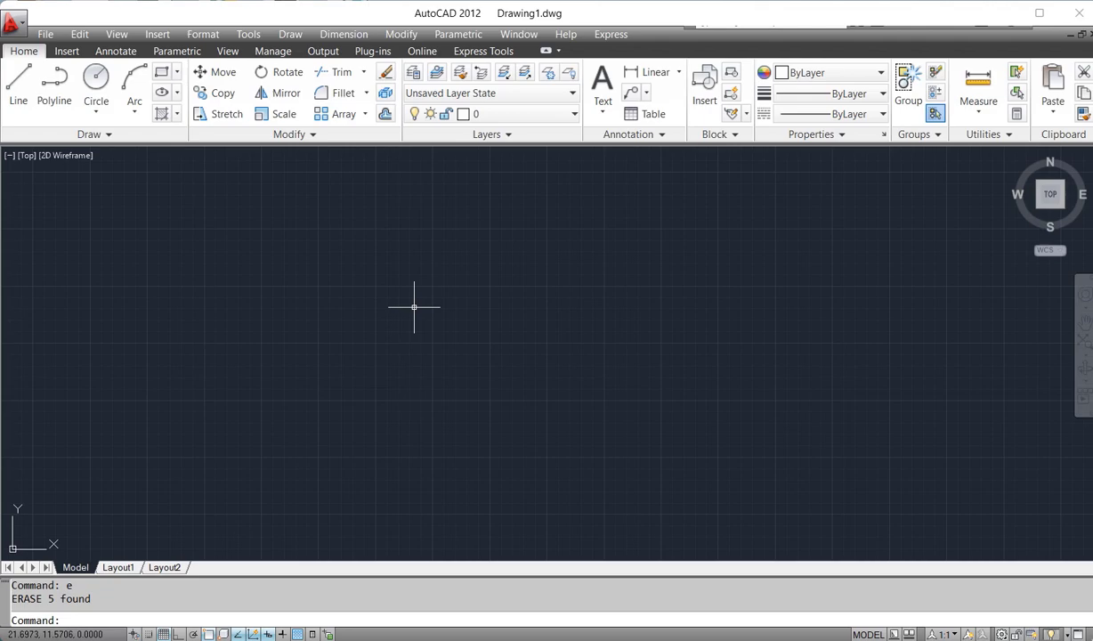
- Draw a line 10 units long, rising to the right at about 16°
type("L")
key("Return")
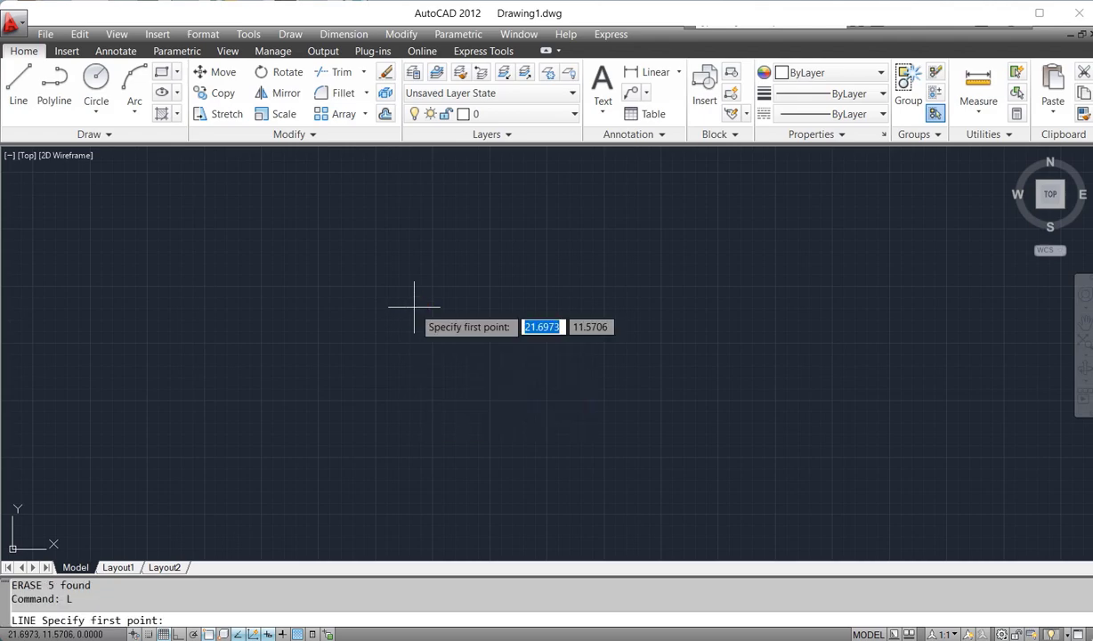
left_click(414, 307)
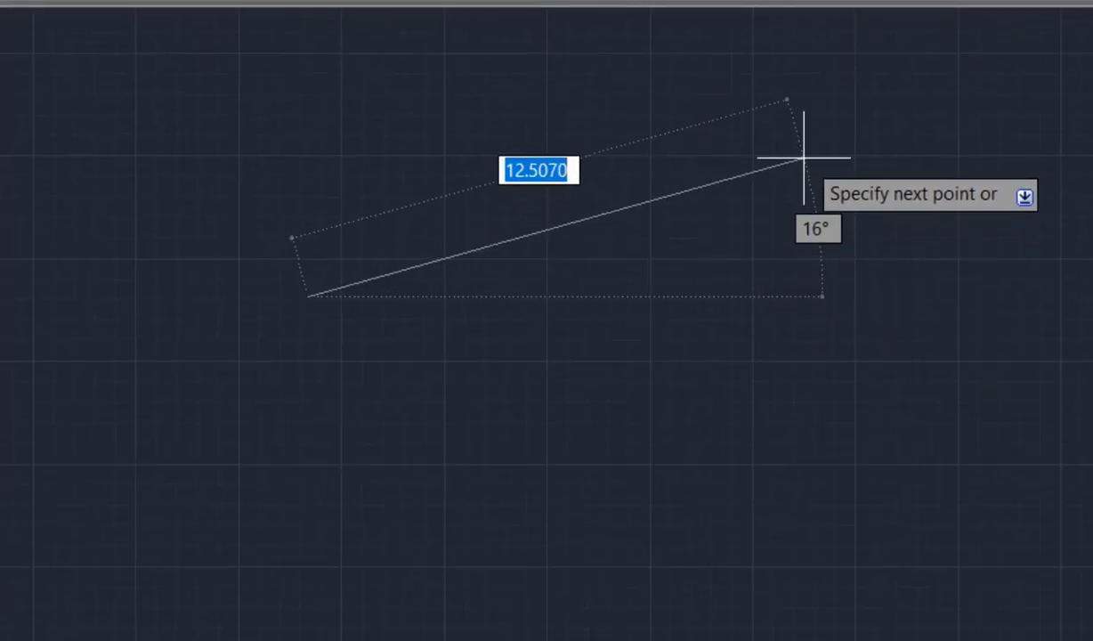
type("10")
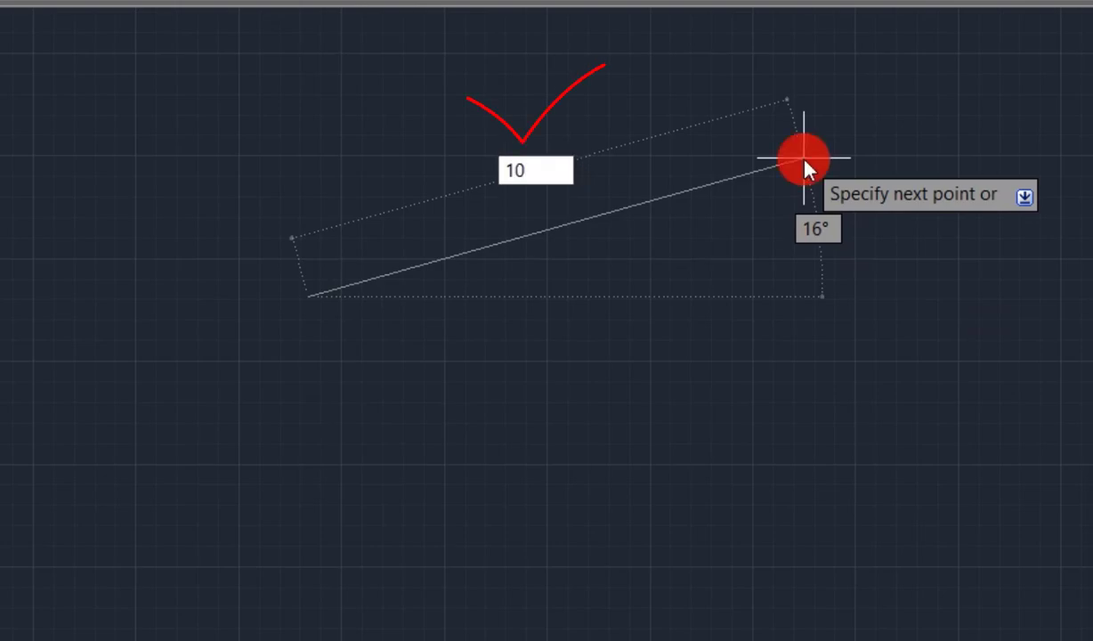
key("Return")
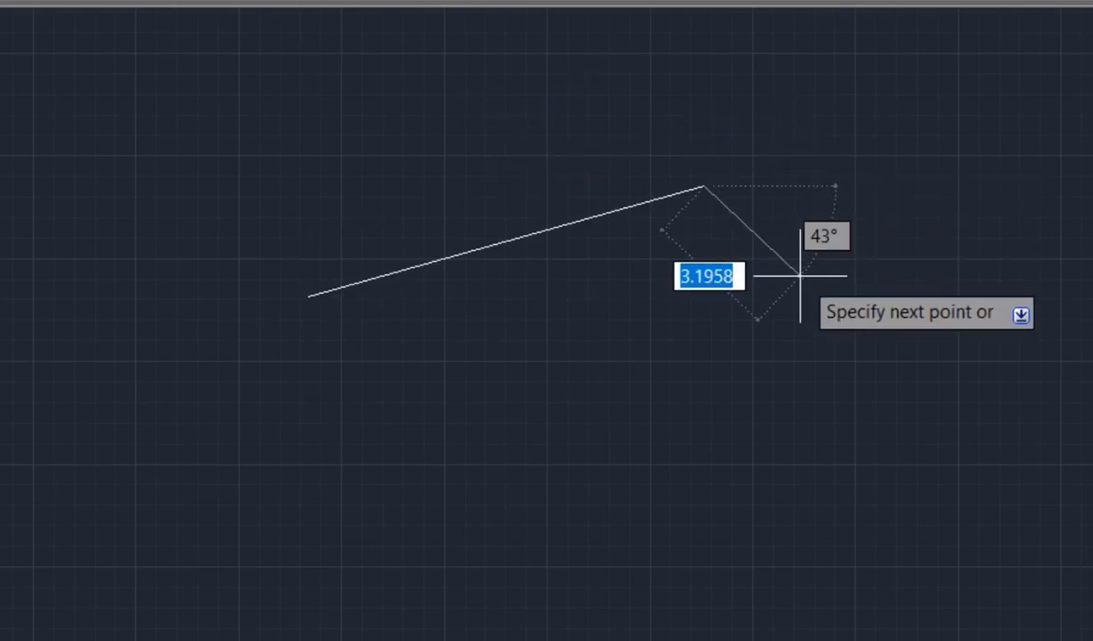
key("Escape")
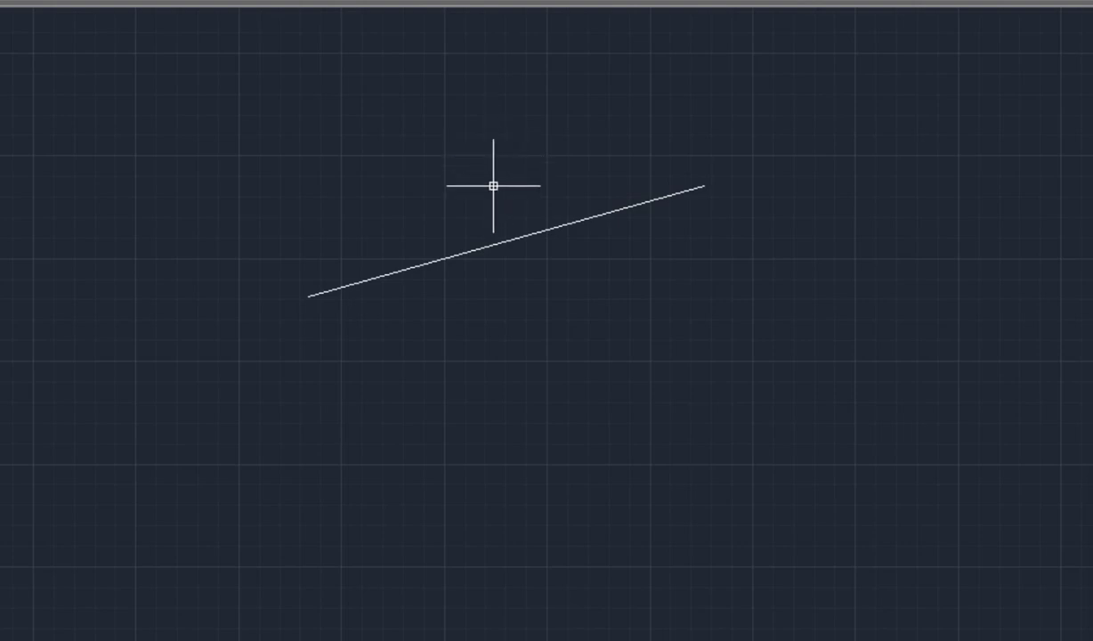
- Add an aligned dimension to the sloping line, placed above it
scroll(503, 230, "up", 3)
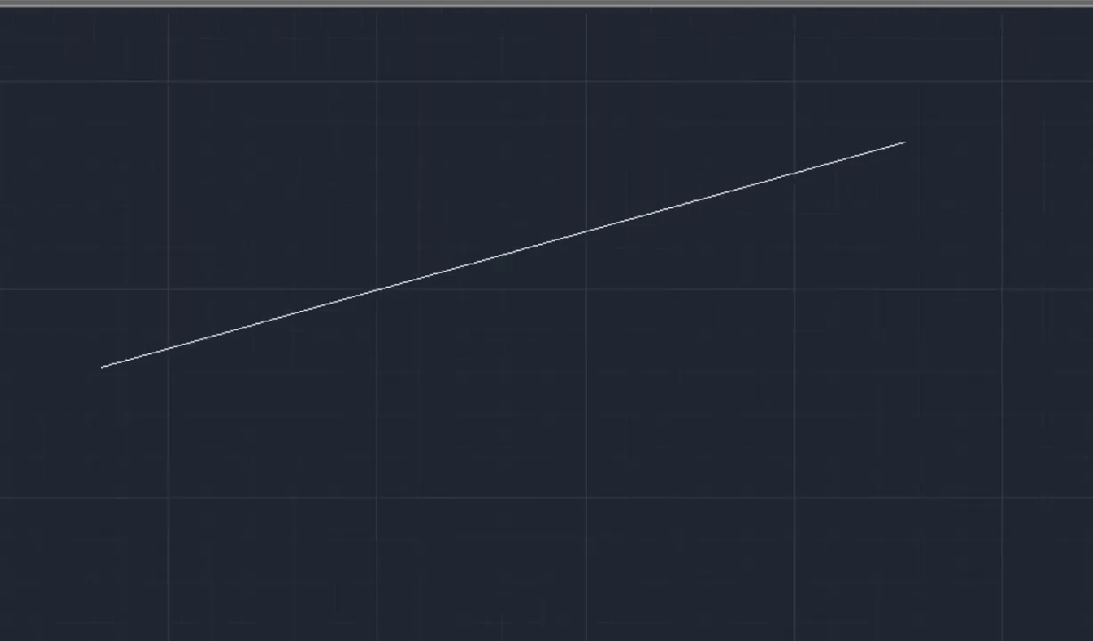
scroll(502, 233, "down", 2)
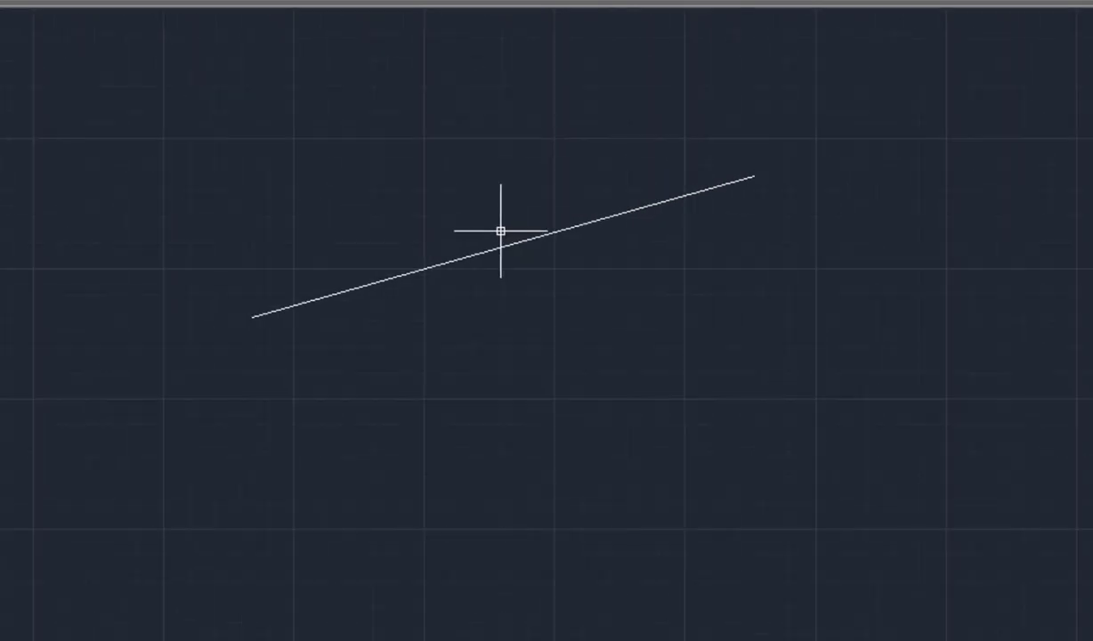
type("dal")
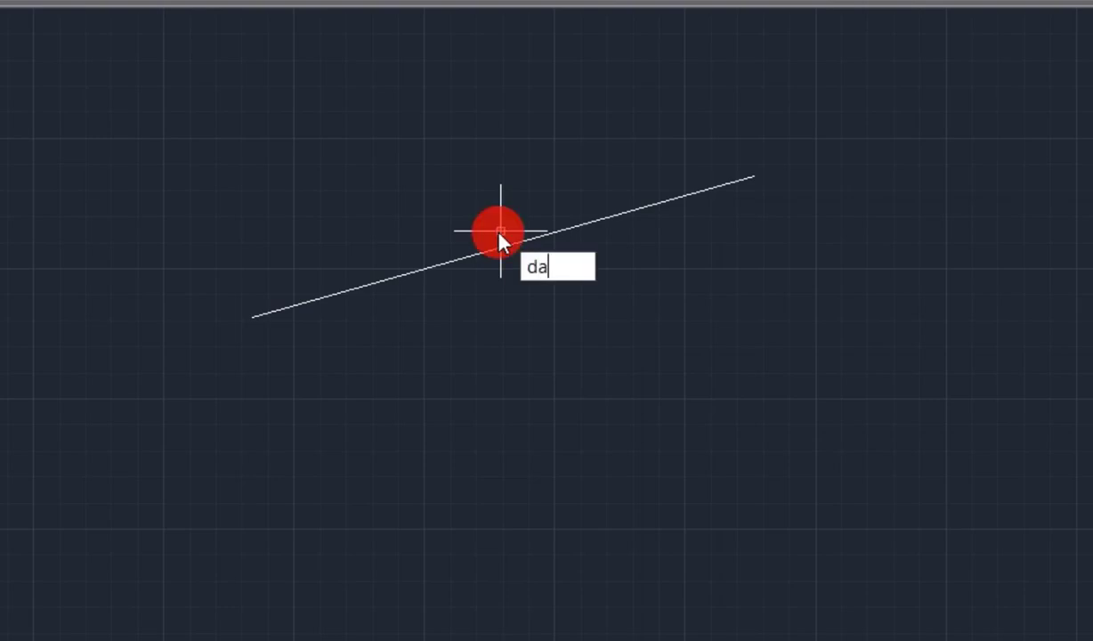
key("Return")
key("Return")
left_click(503, 244)
left_click(459, 163)
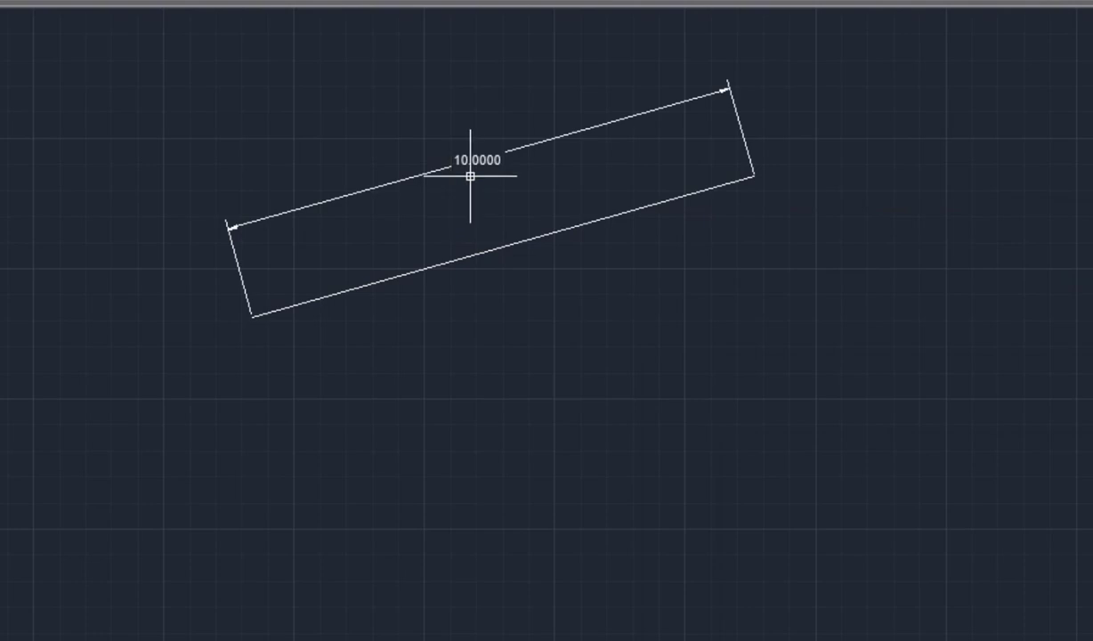
- Delete the aligned dimension above the sloping line
scroll(462, 160, "up", 2)
scroll(464, 159, "down", 2)
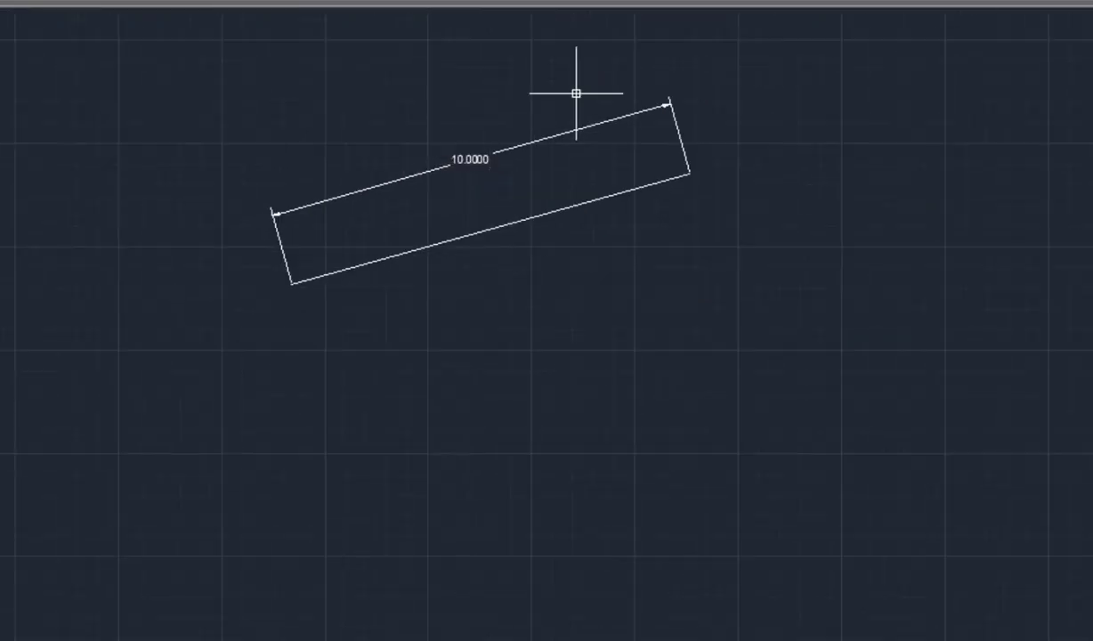
left_click(730, 77)
left_click(572, 146)
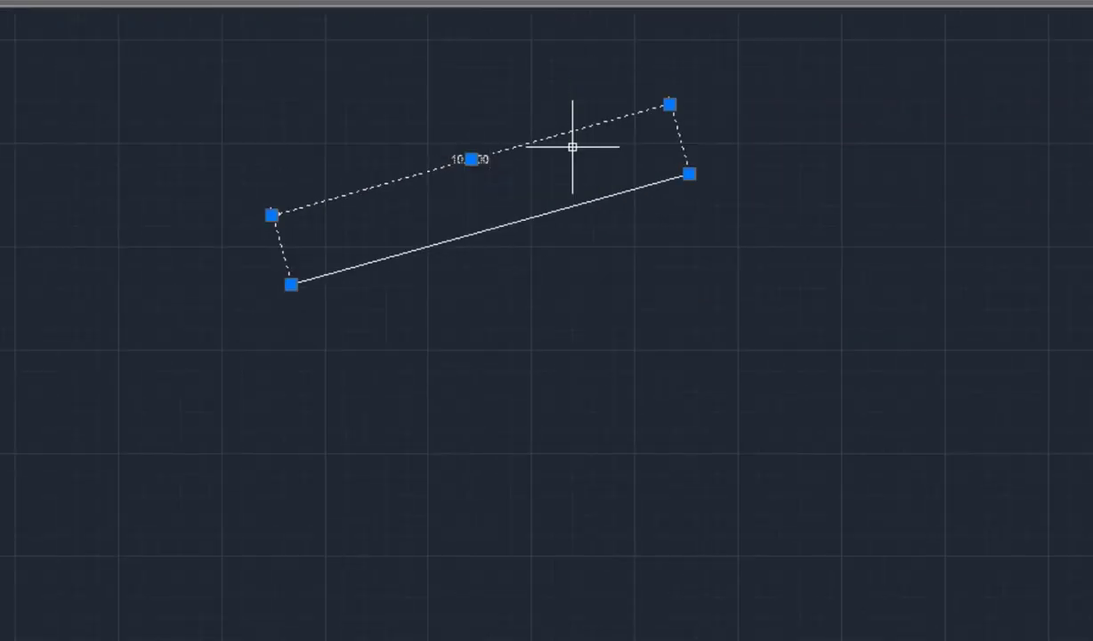
key("Delete")
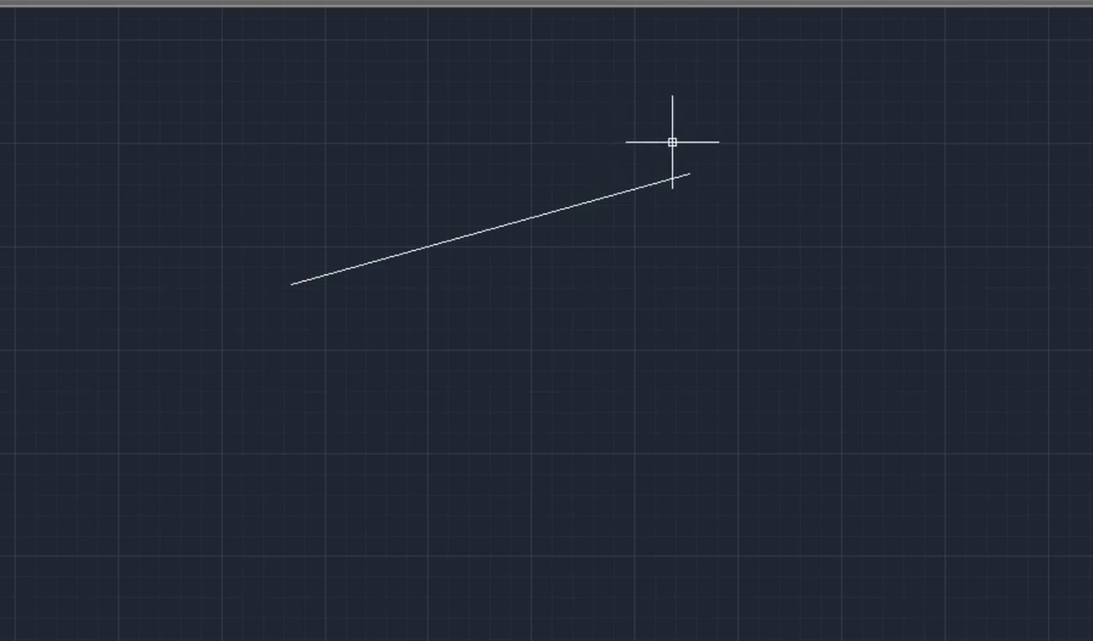
- Erase the remaining sloping line from the drawing
left_click(681, 128)
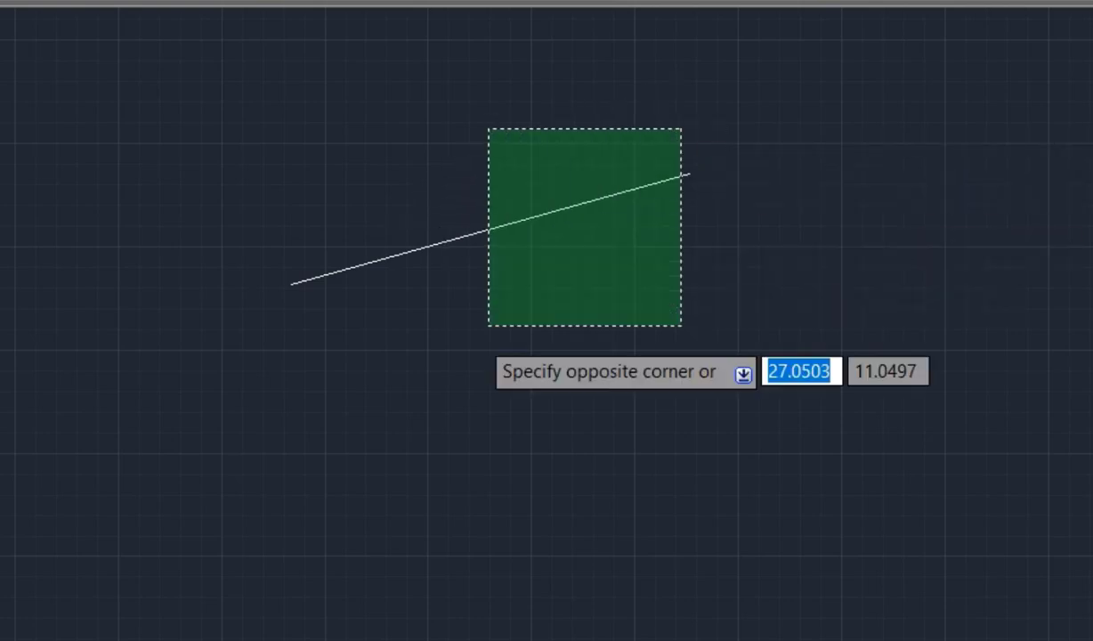
left_click(569, 263)
type("e")
key("Return")
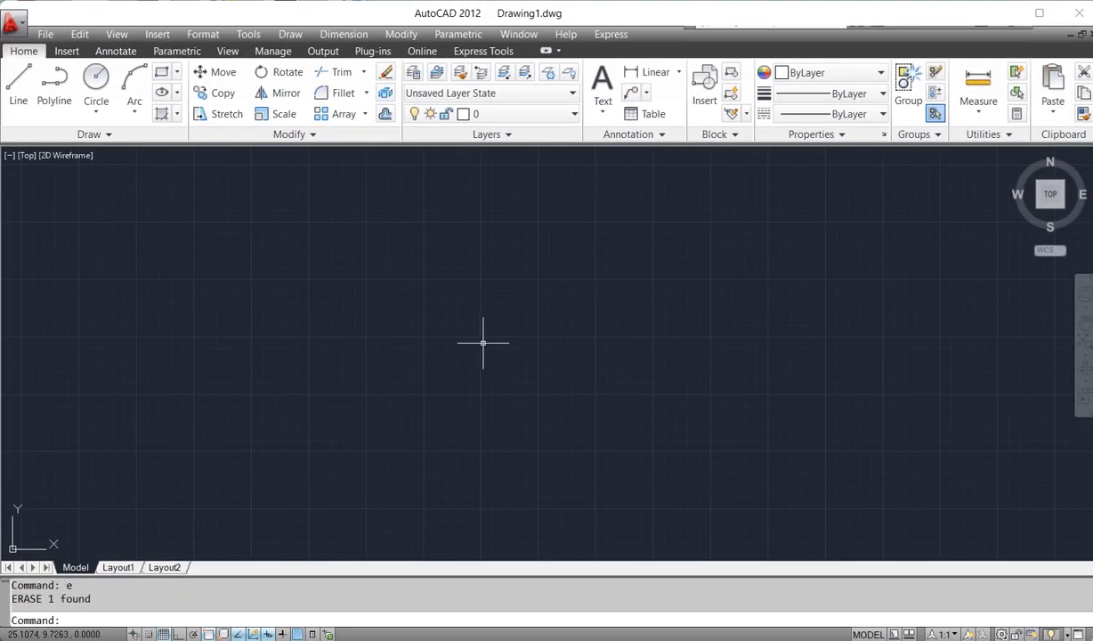
- Draw a line with a length of 10 and an angle of 45°, rising to the right
type("L")
key("Return")
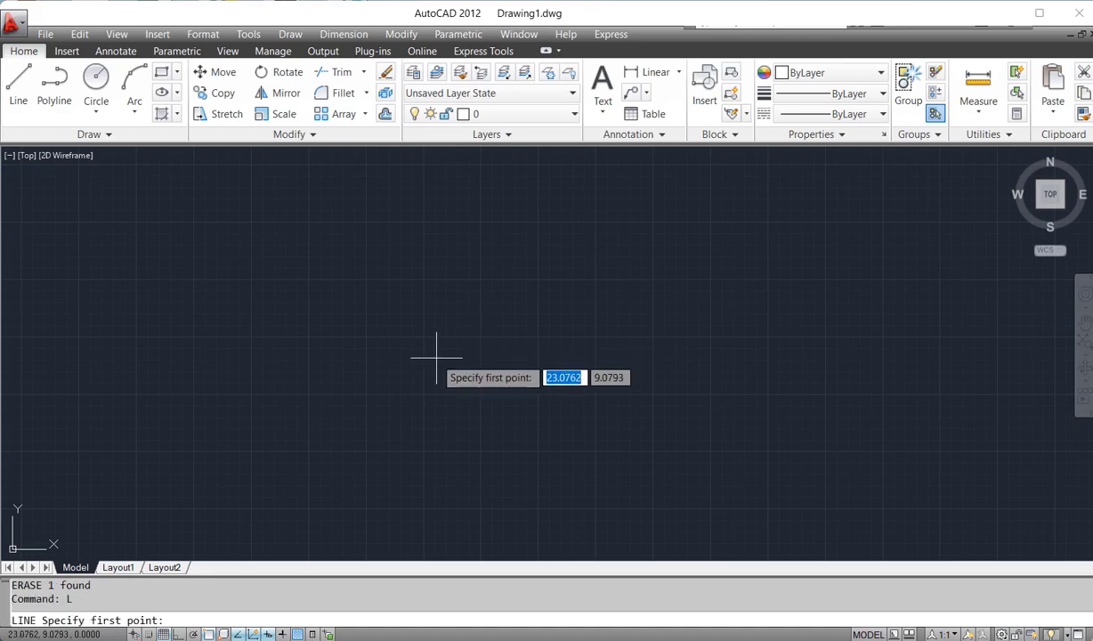
left_click(368, 353)
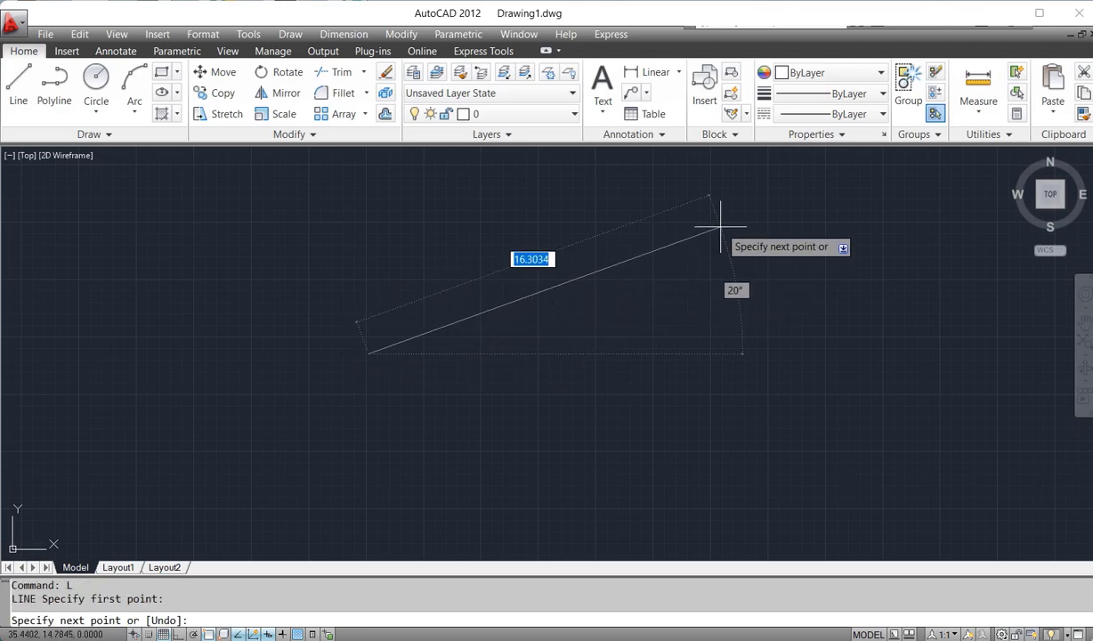
type("10")
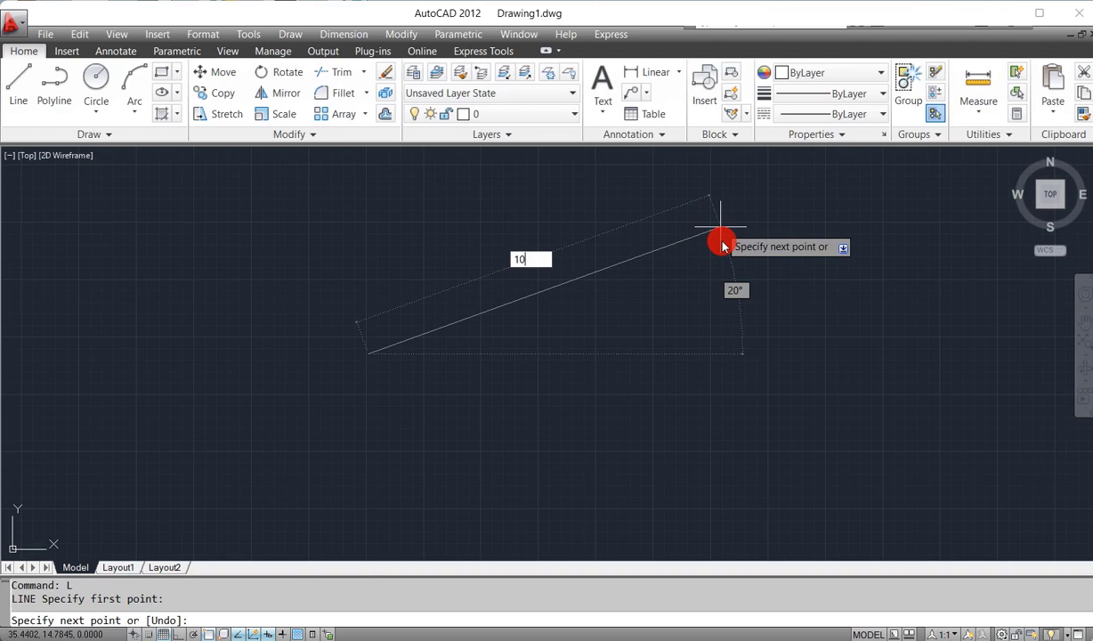
key("Tab")
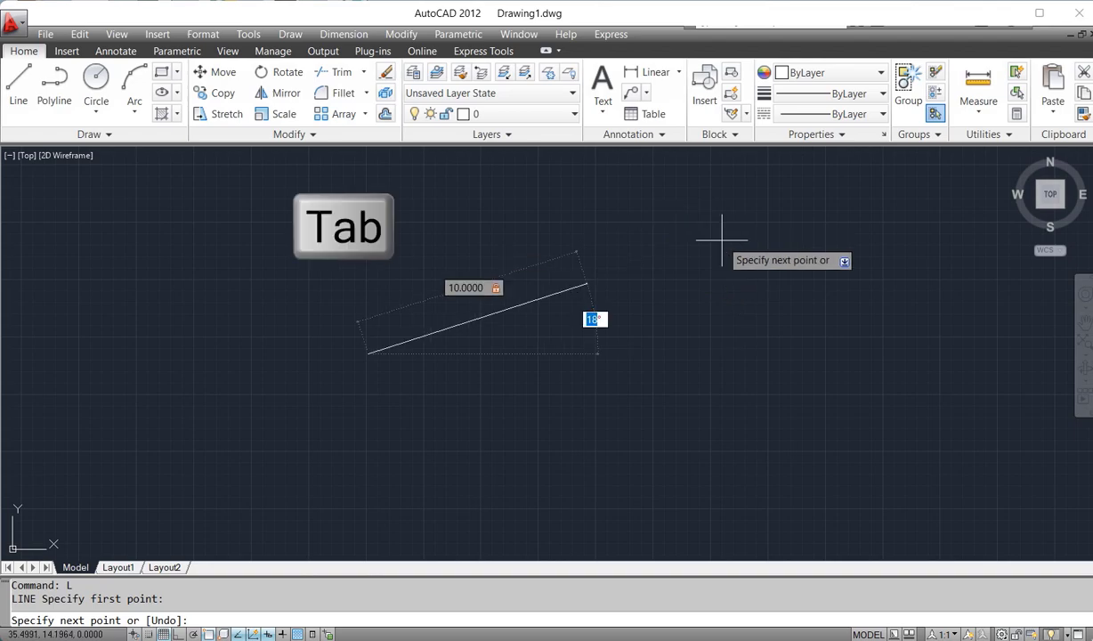
type("45")
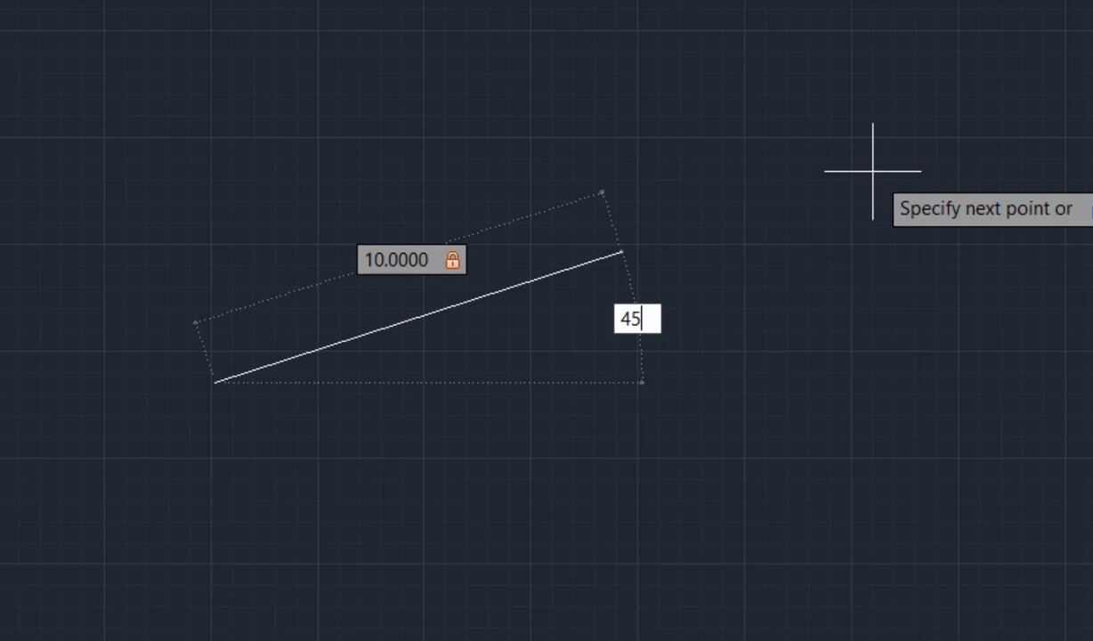
key("Return")
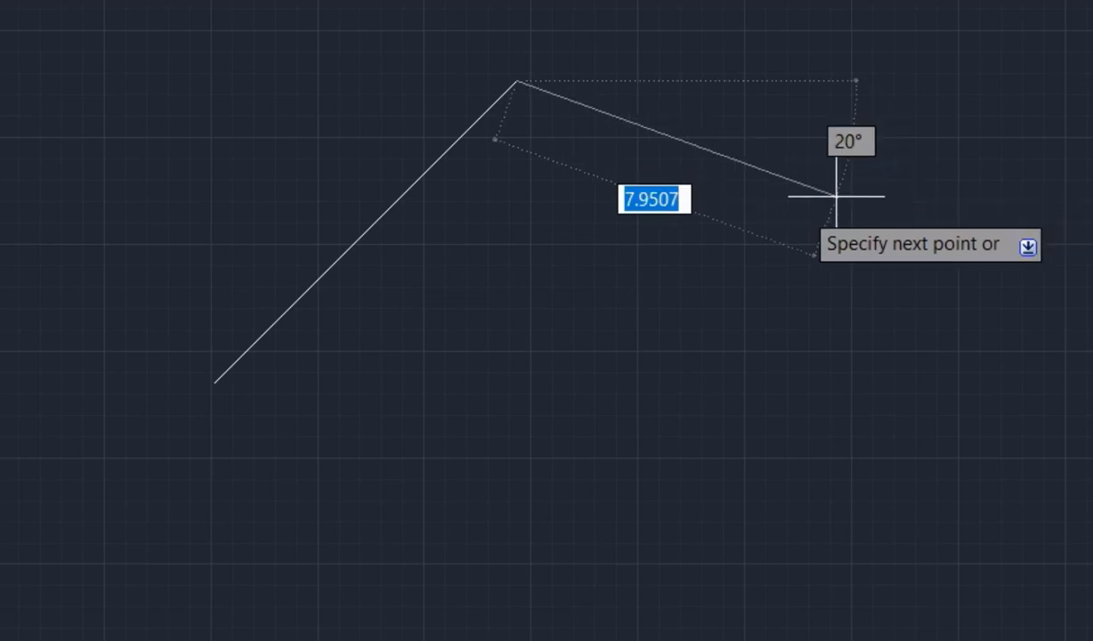
key("Escape")
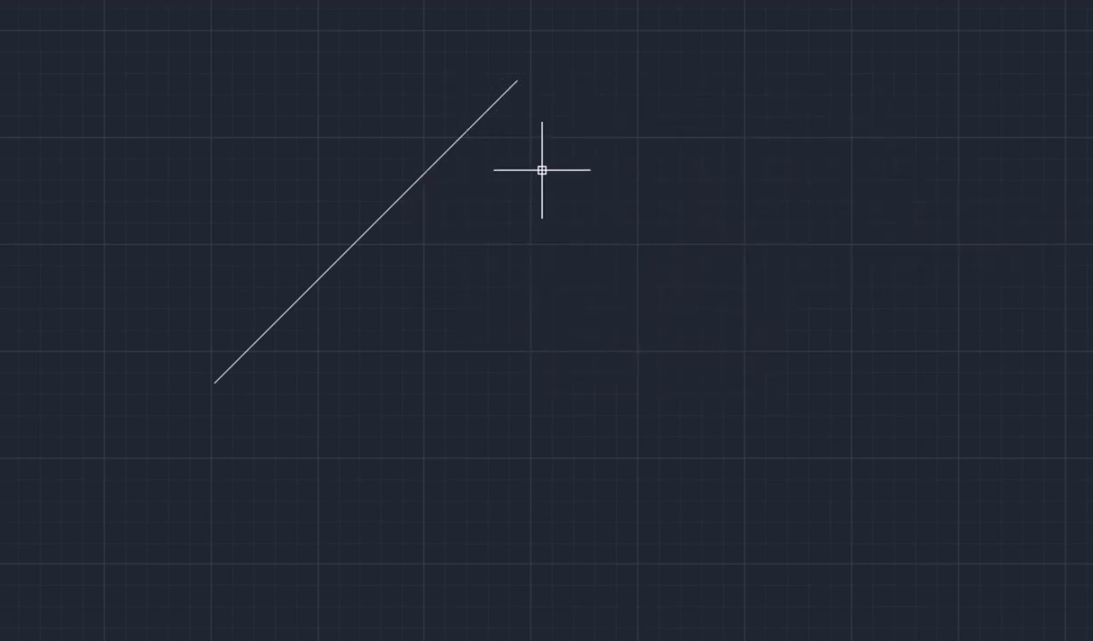
key("Escape")
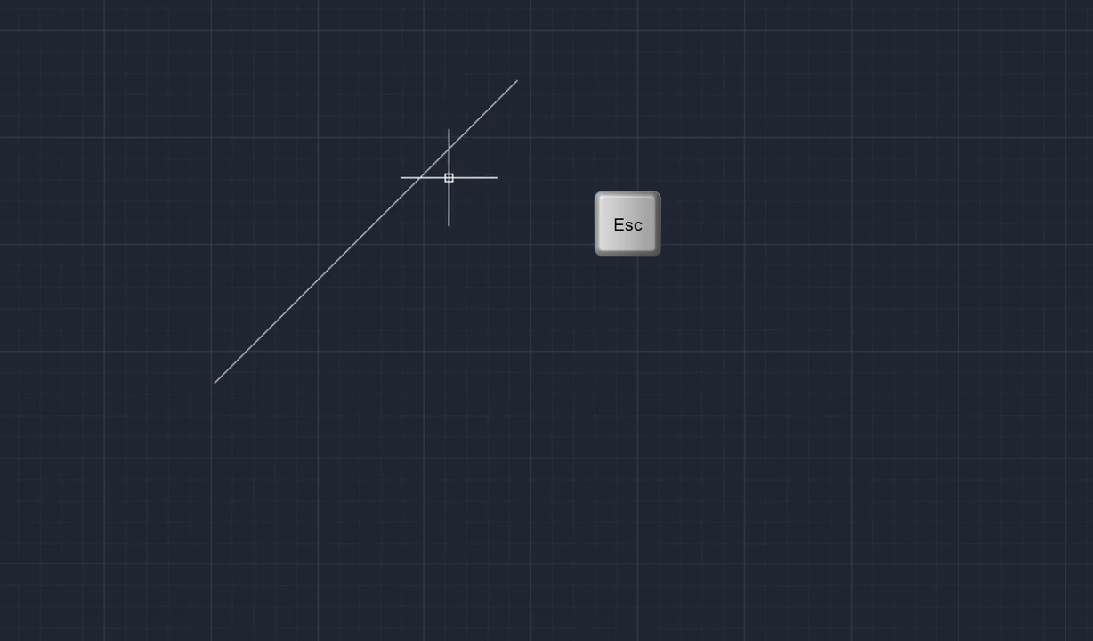
- Draw a horizontal line to the right from the lower end of the sloping line
right_click(409, 210)
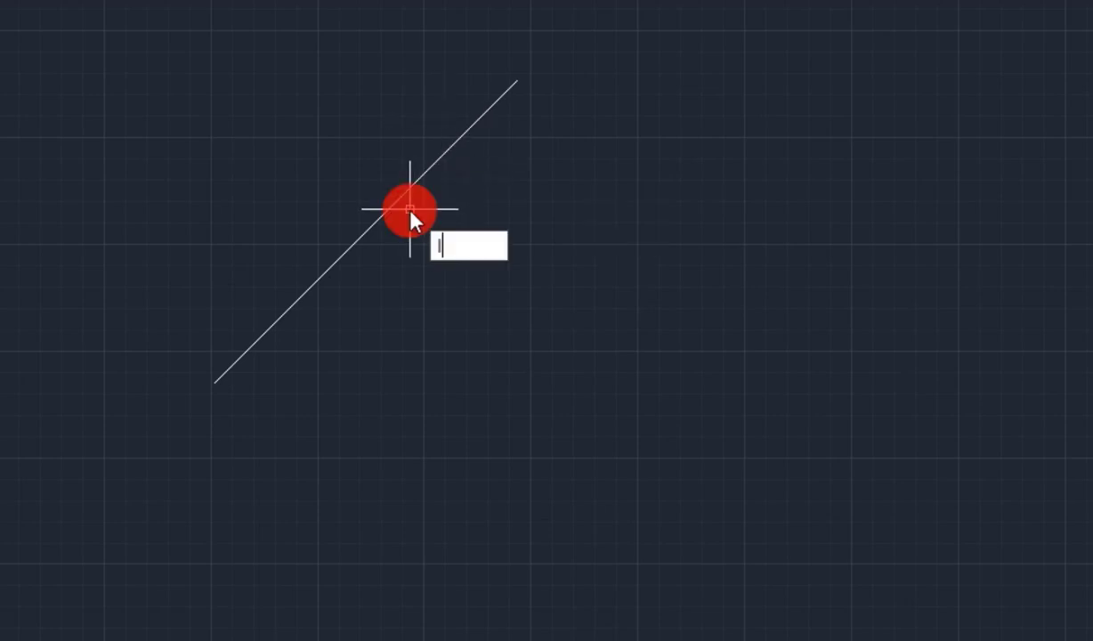
left_click(213, 381)
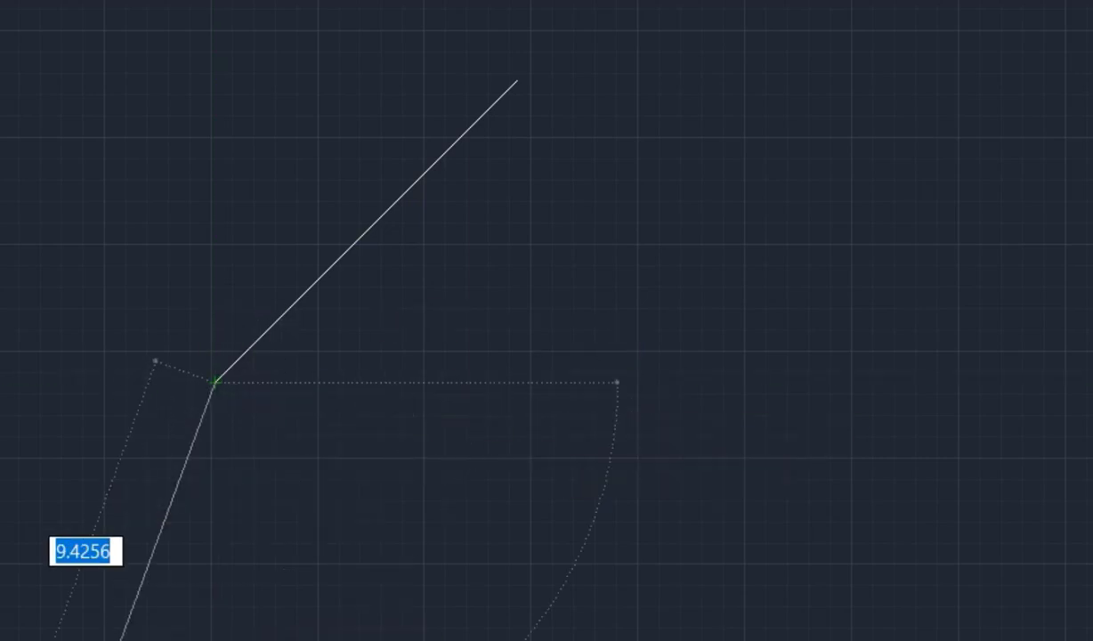
left_click(606, 381)
key("Escape")
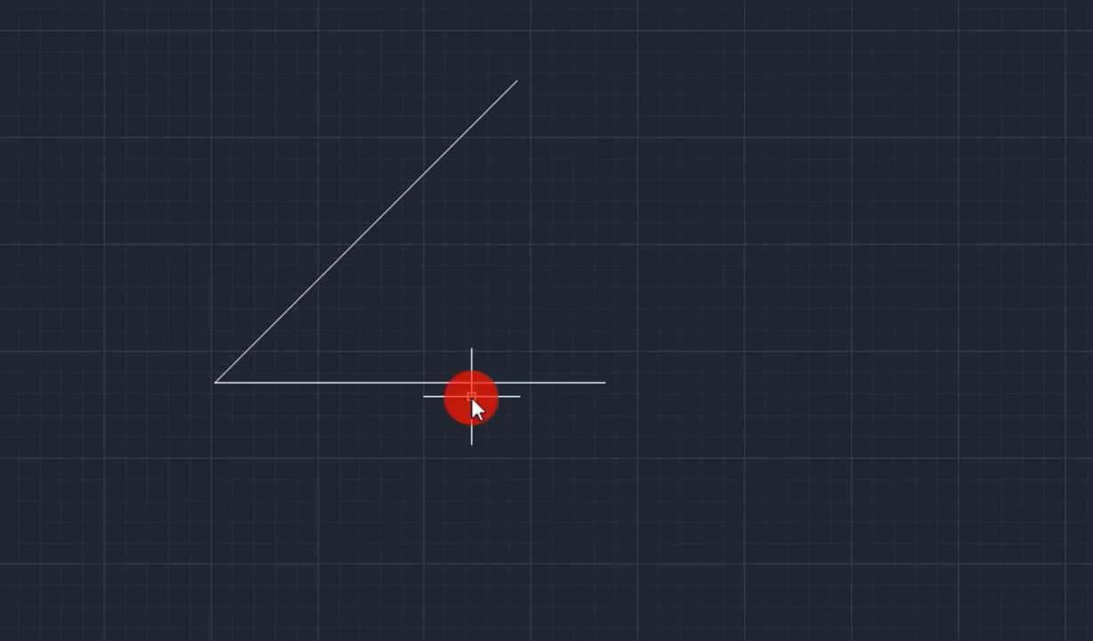
- Add an angular dimension between the horizontal line and the sloping line, with its arc placed between them
type("dan")
key("Return")
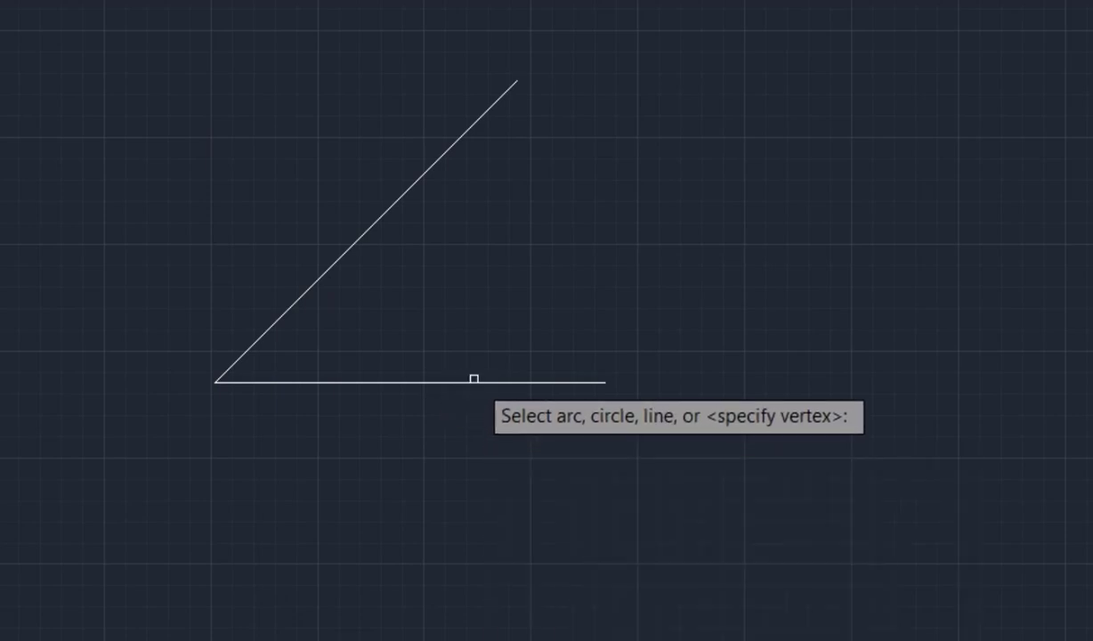
left_click(473, 381)
left_click(383, 215)
left_click(470, 265)
scroll(478, 261, "up", 8)
scroll(474, 265, "down", 10)
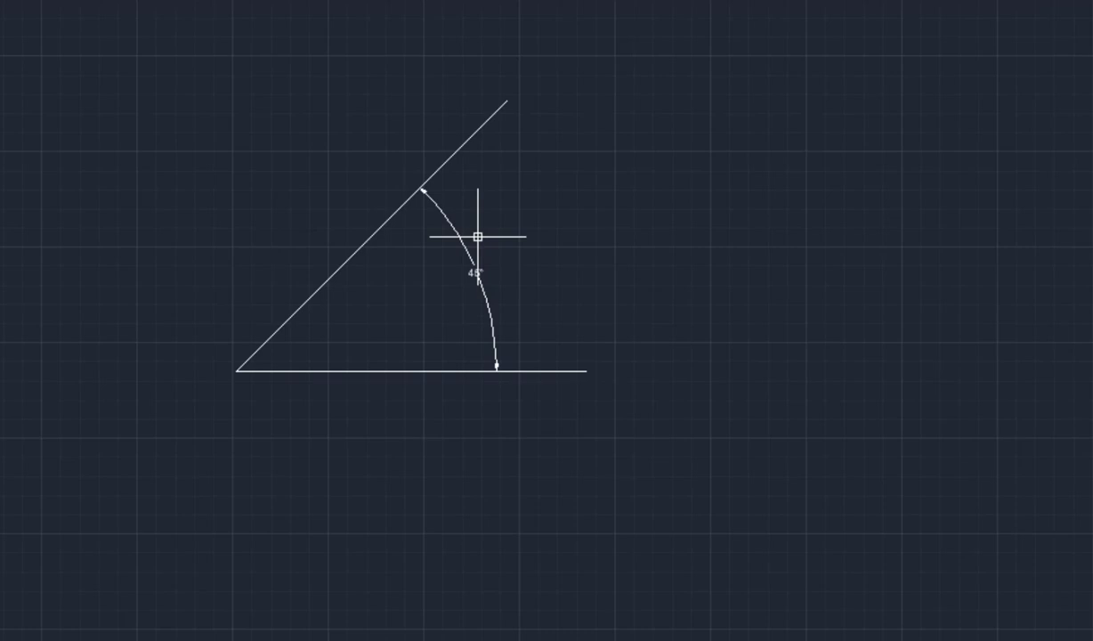
- Add an aligned dimension to the sloping line, offset to its upper-left side
type("dal")
key("Return")
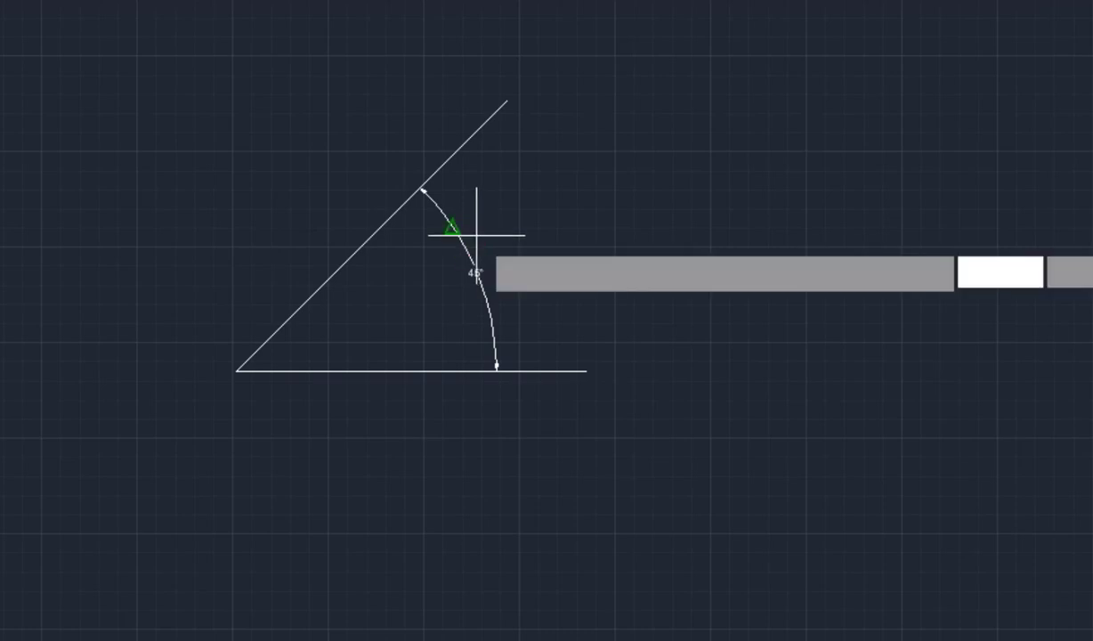
key("Return")
left_click(438, 168)
left_click(392, 146)
scroll(306, 215, "up", 6)
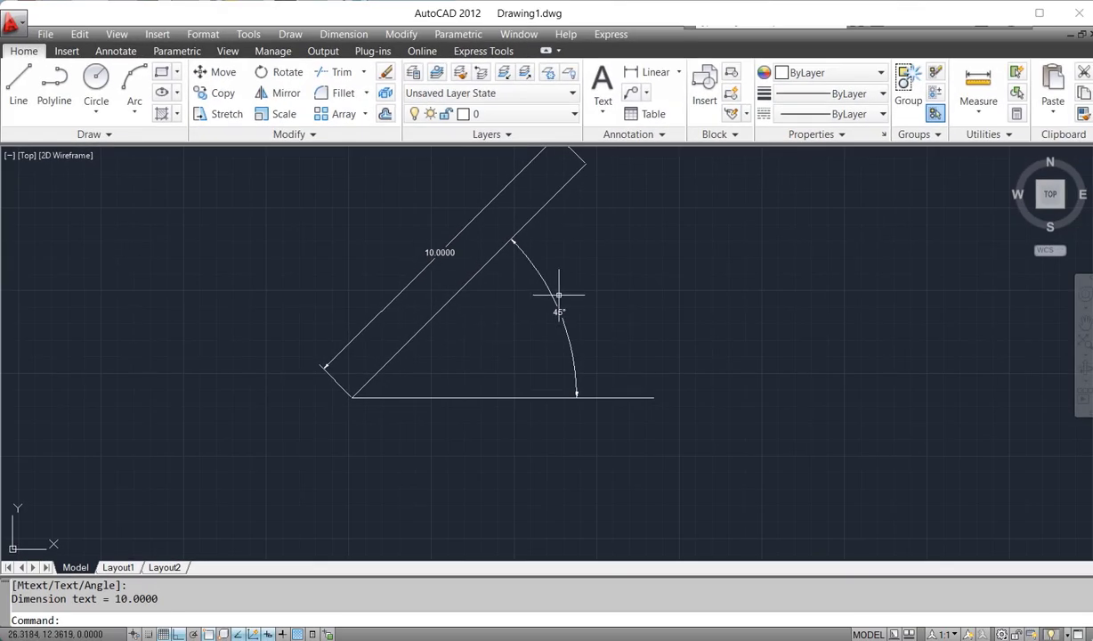
- Erase both lines together with the aligned and angular dimensions
left_click(529, 220)
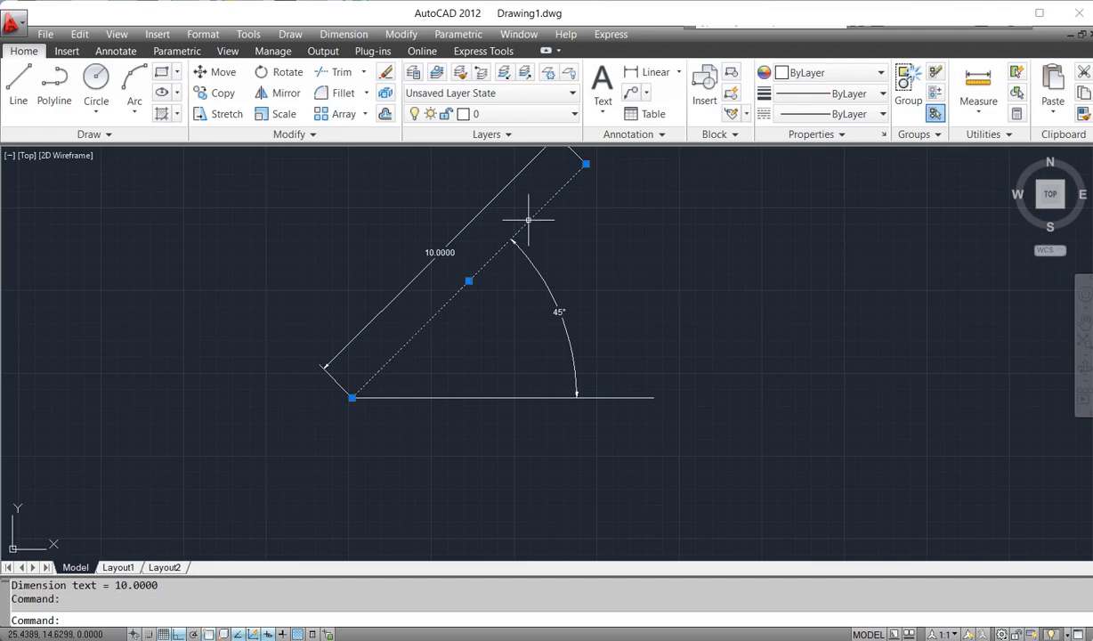
key("Escape")
left_click(618, 230)
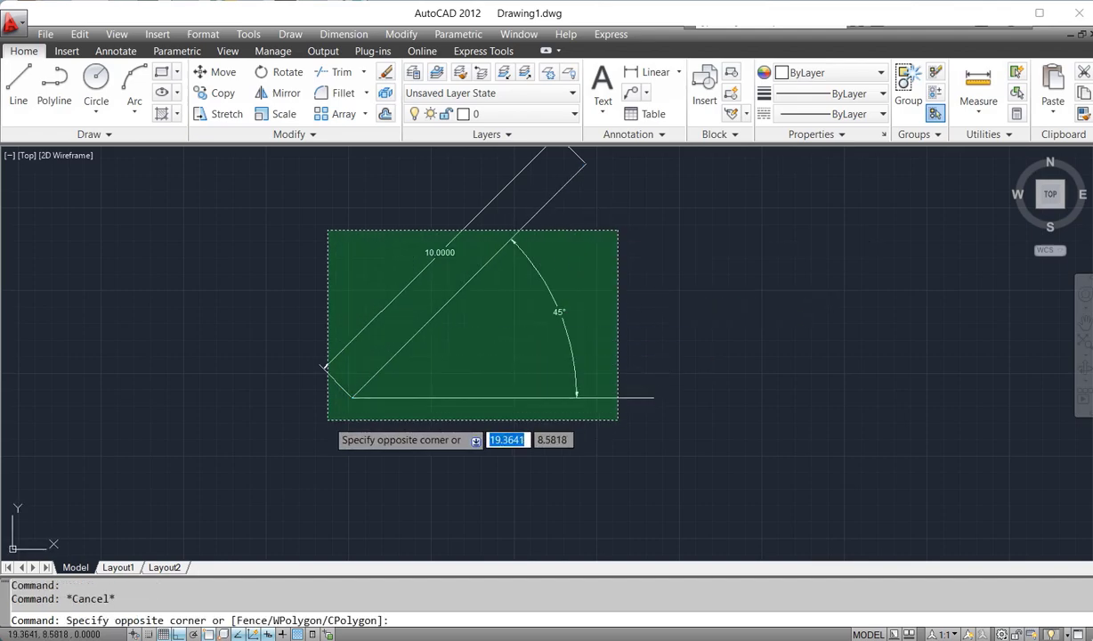
left_click(327, 419)
type("e")
key("Return")
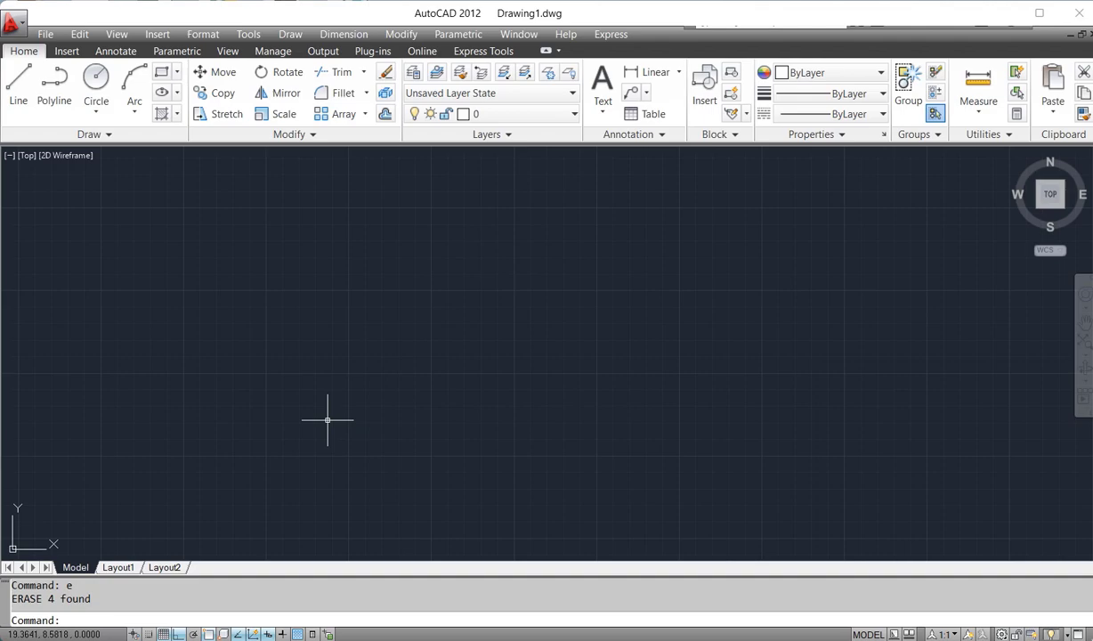
- Use the Line command to draw a horizontal segment to the right followed by a shorter vertical segment upward
type("l")
key("Return")
left_click(331, 489)
left_click(602, 489)
left_click(614, 415)
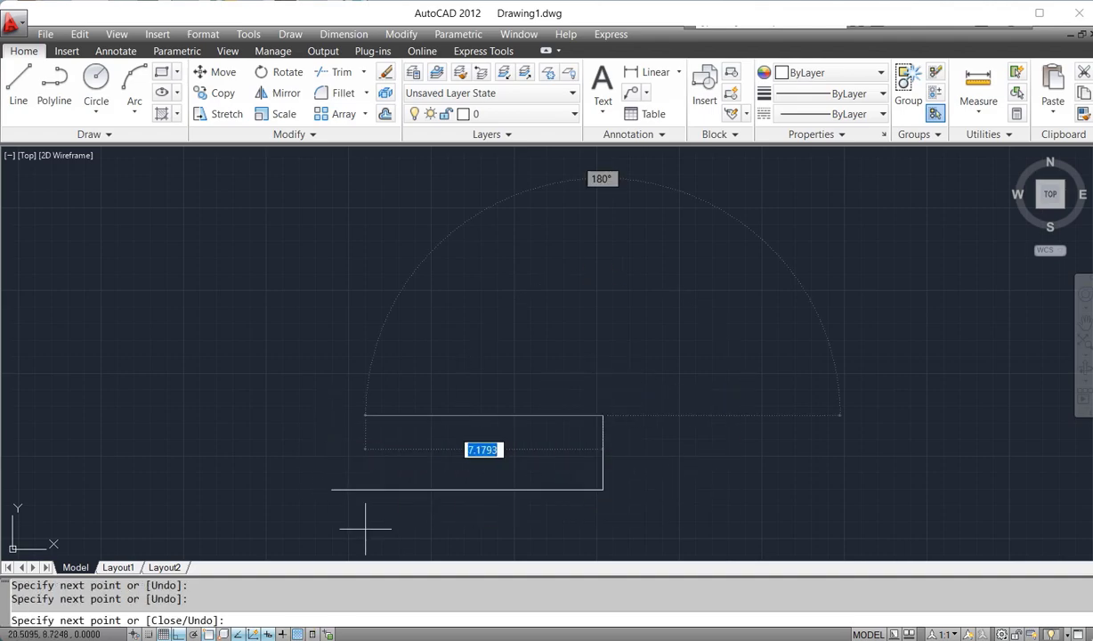
- Turn Ortho off and extend the line chain with three freehand segments: up-left, horizontally left, and down-left
key("F8")
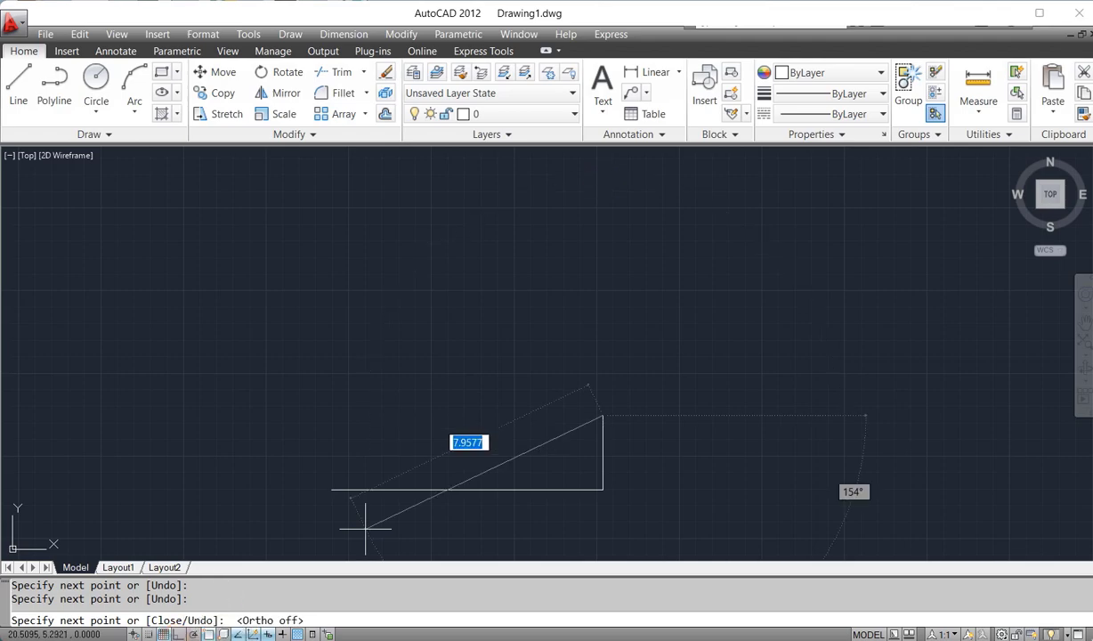
left_click(570, 313)
left_click(476, 313)
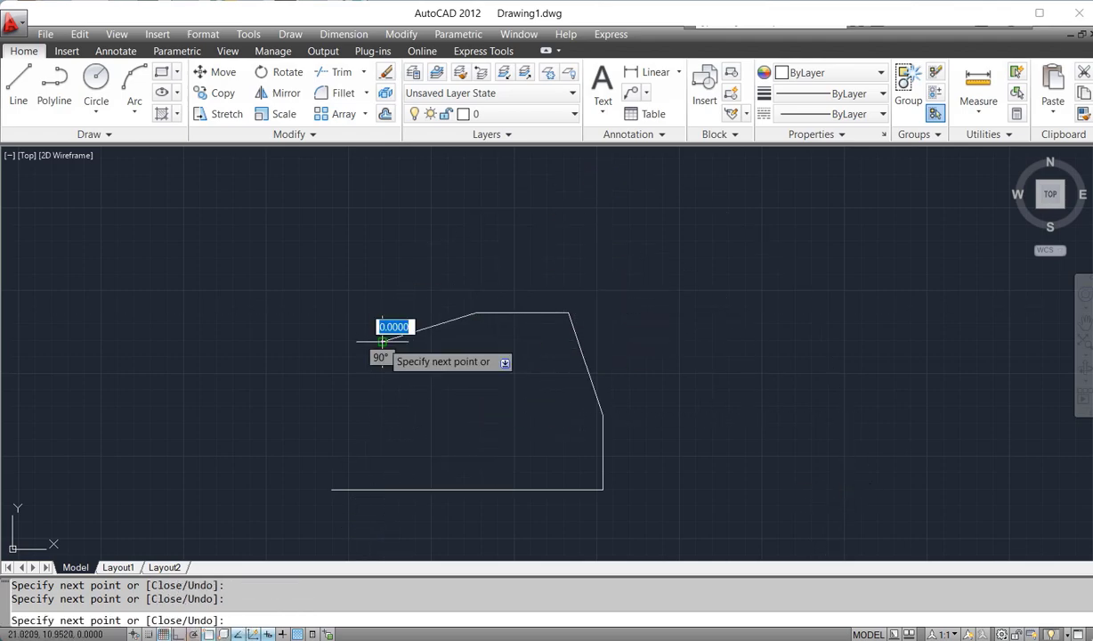
left_click(382, 341)
key("Escape")
- Select individual segments of the line chain to check whether they are separate objects, and clear the selection
left_click(411, 332)
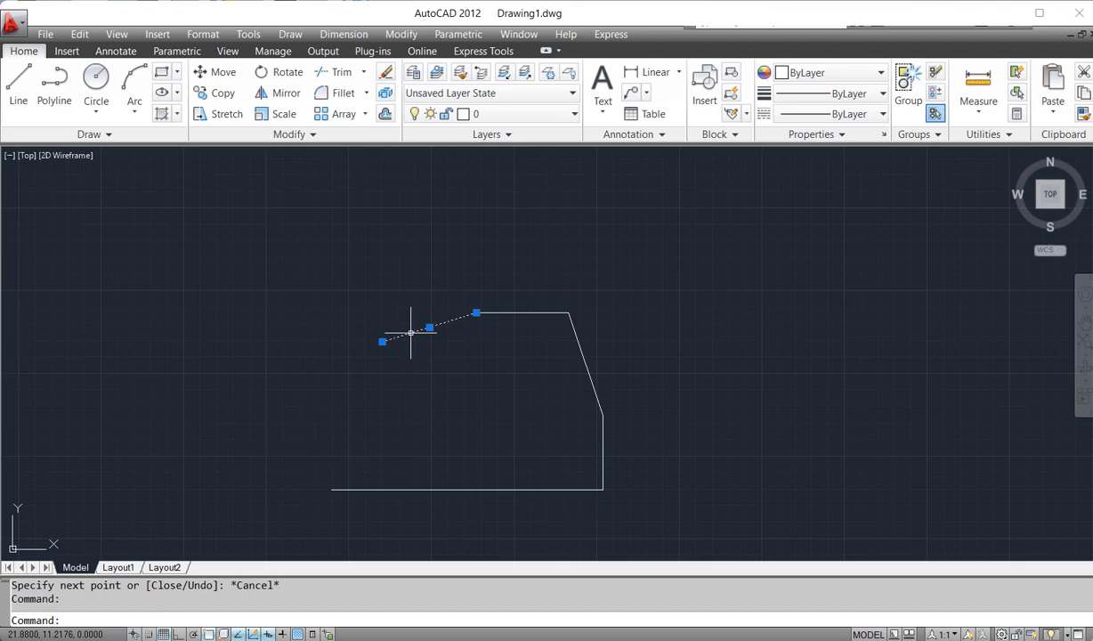
left_click(529, 312)
left_click(568, 328)
key("Escape")
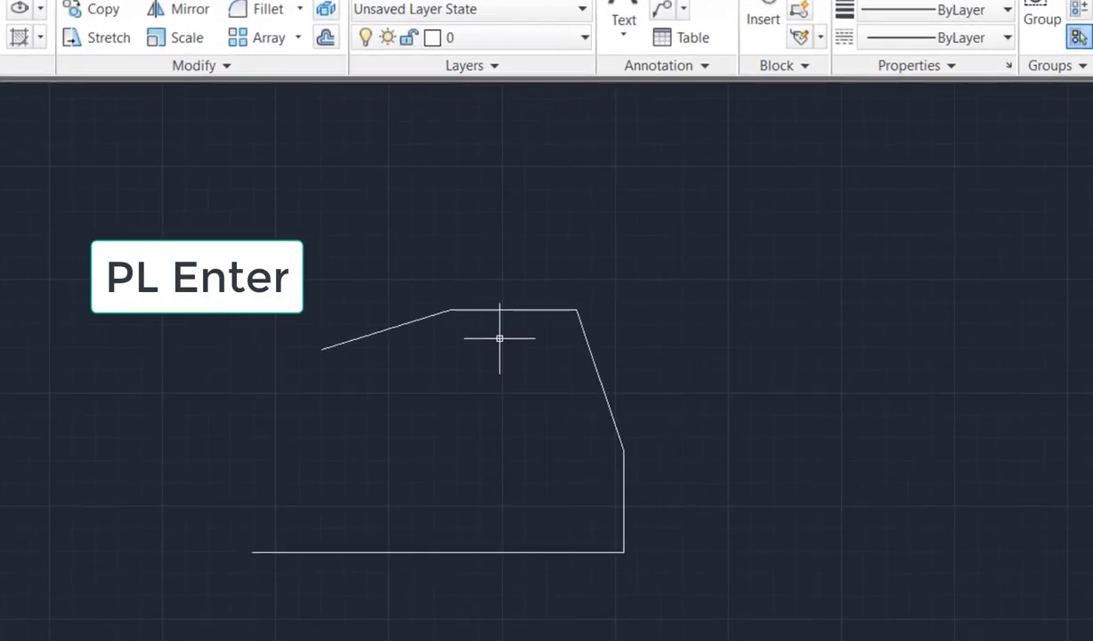
- Draw an open polyline of six freehand segments, starting to the lower right of the line chain and passing around above it
type("pl")
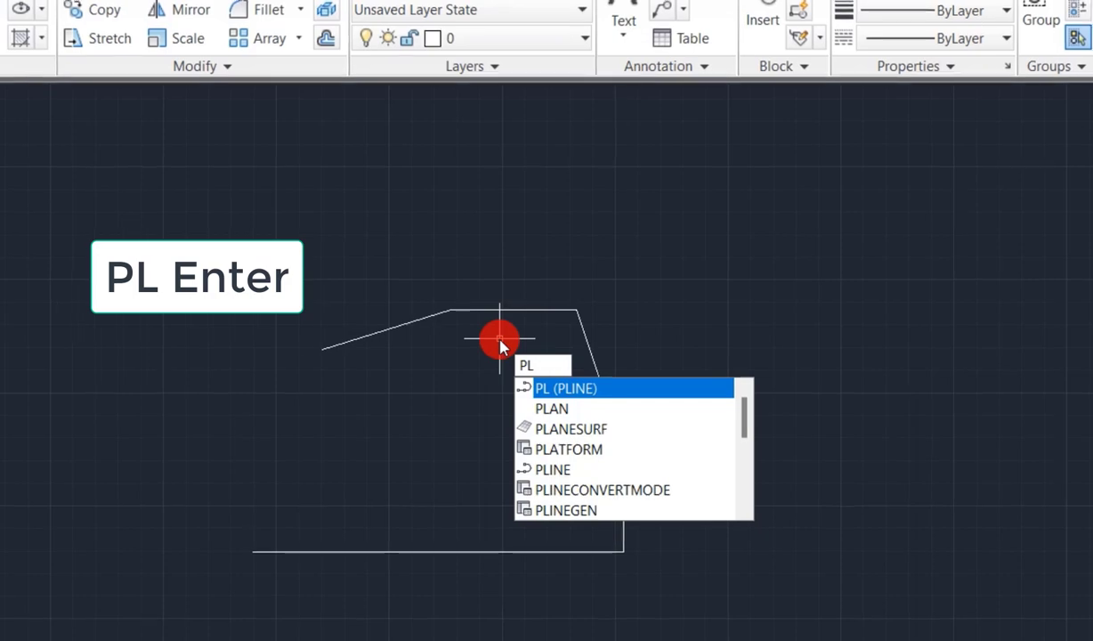
key("Return")
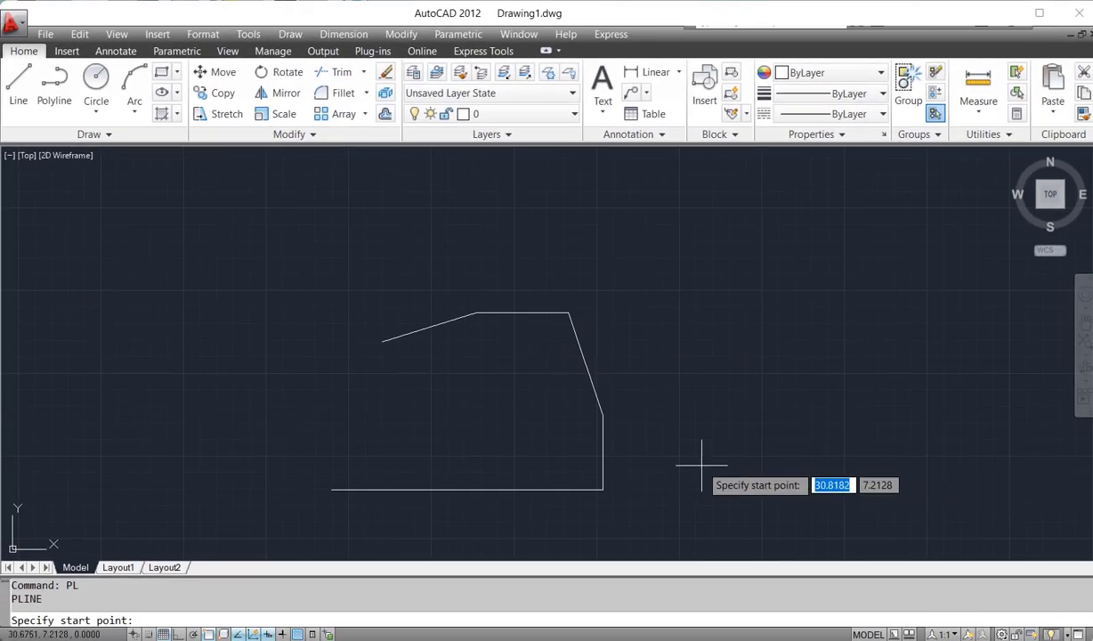
left_click(682, 491)
left_click(896, 387)
left_click(784, 277)
left_click(665, 310)
left_click(573, 220)
left_click(340, 258)
left_click(299, 323)
key("Escape")
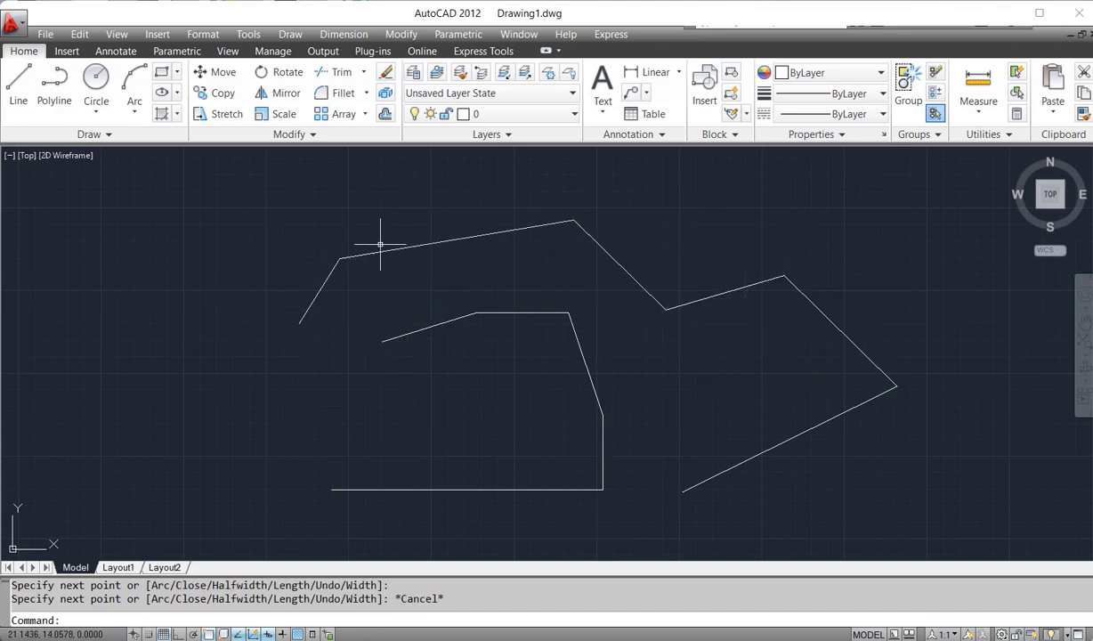
- Select the polyline and then one segment of the line chain to compare how each selects as an object
left_click(410, 218)
left_click(353, 273)
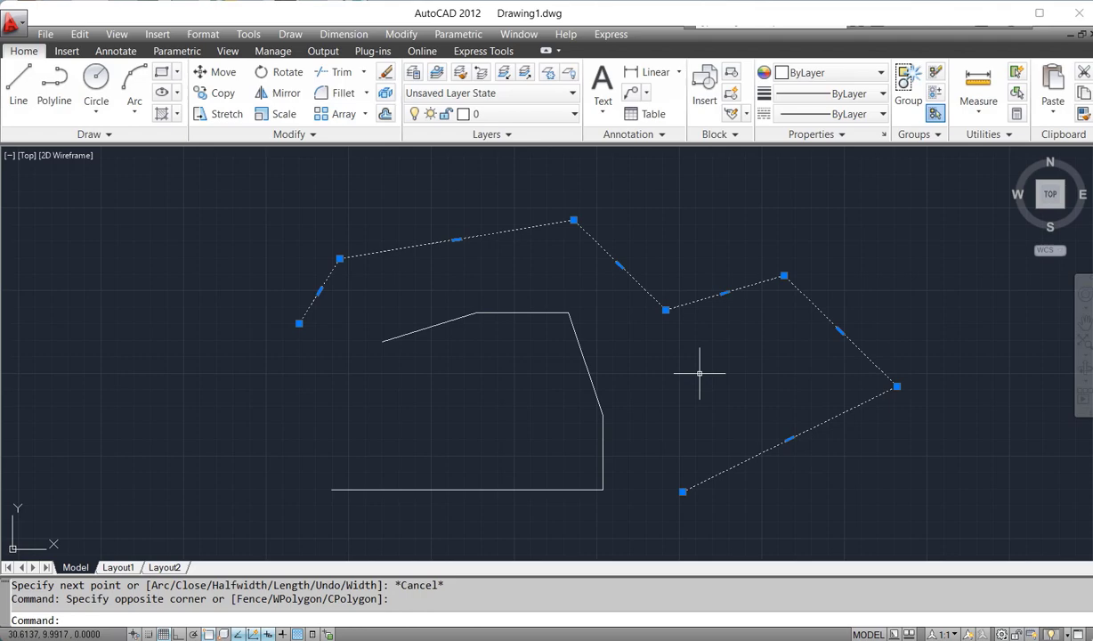
key("Escape")
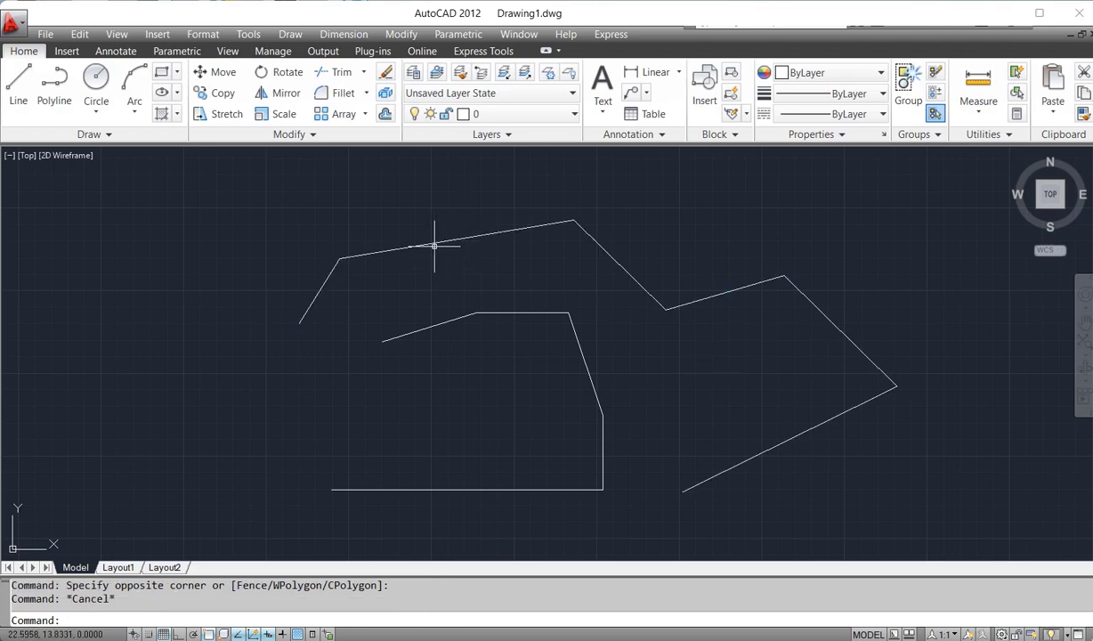
left_click(436, 244)
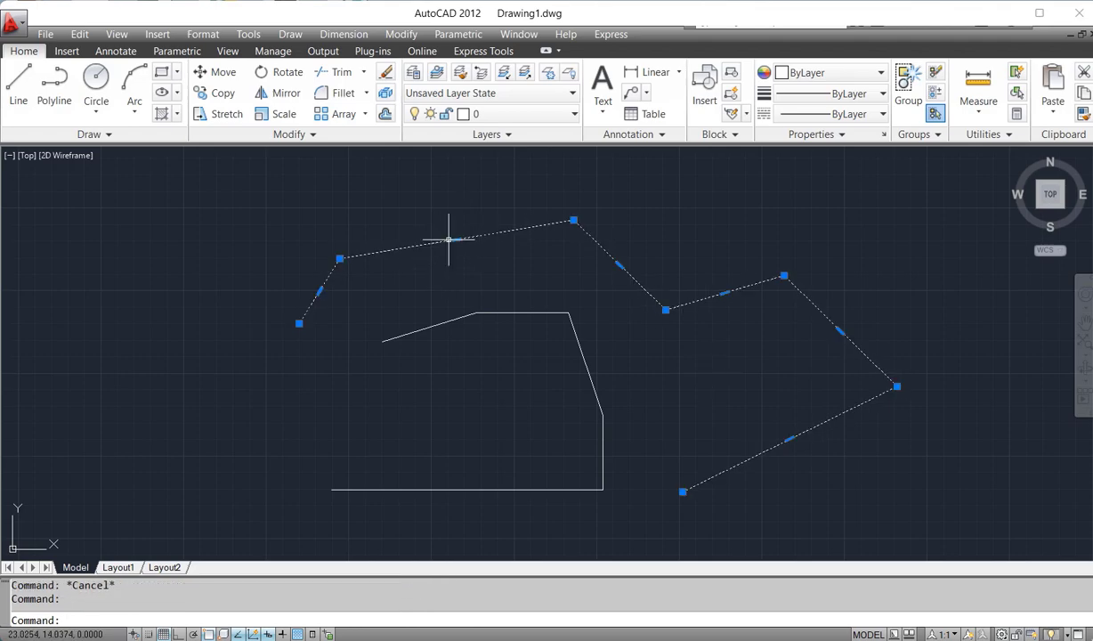
key("Escape")
left_click(524, 312)
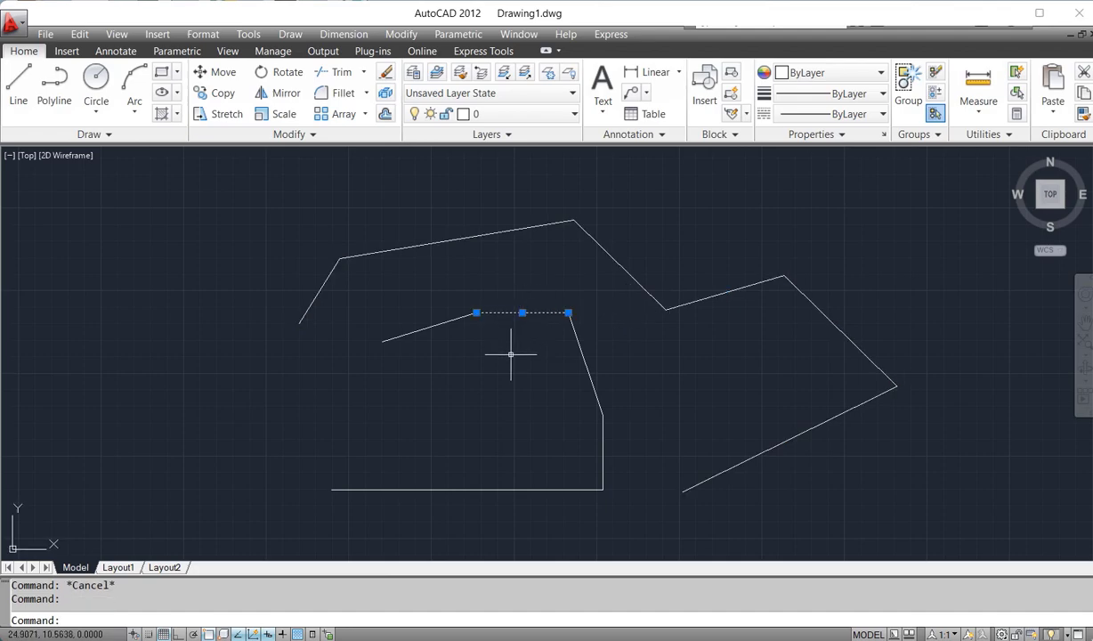
key("Escape")
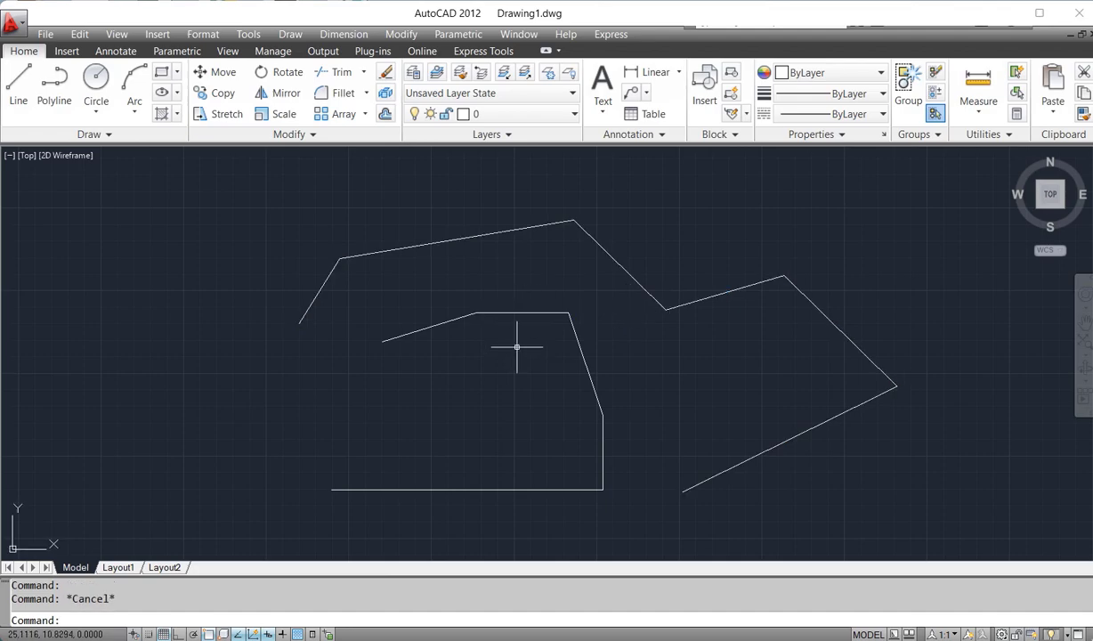
- Join the five connected line segments into a single polyline and select it to check the result
left_click(622, 290)
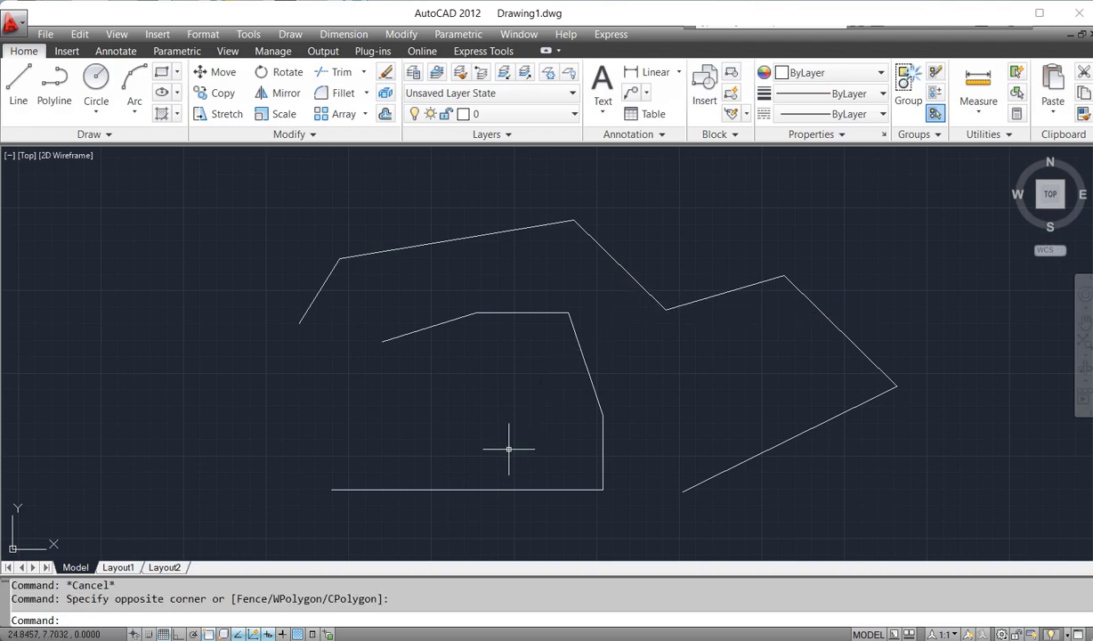
left_click(618, 291)
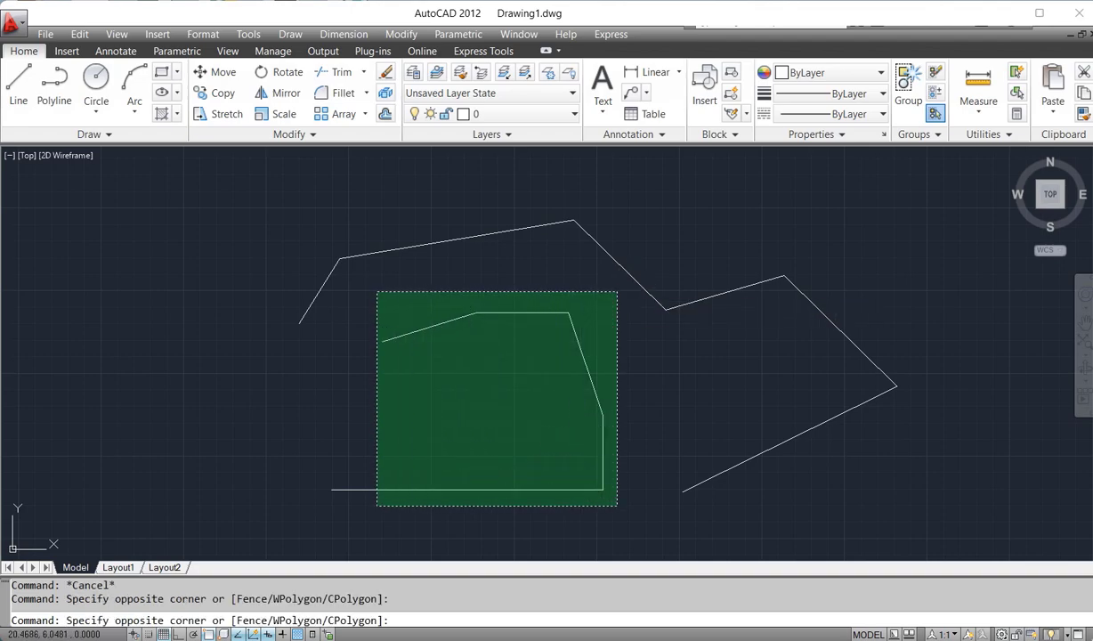
left_click(312, 535)
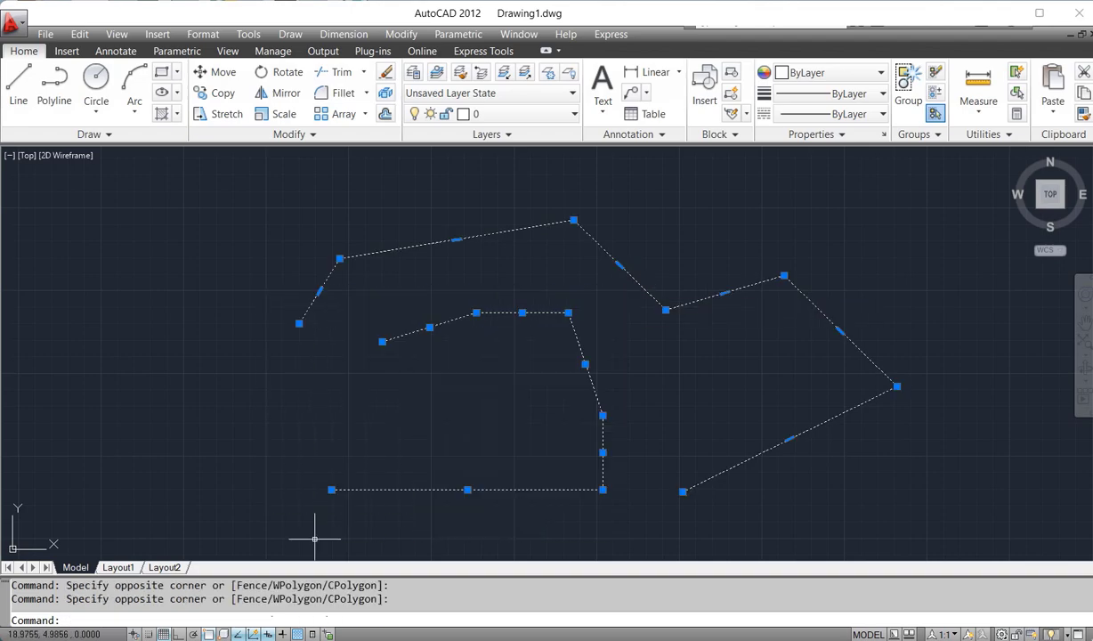
key("j")
key("Return")
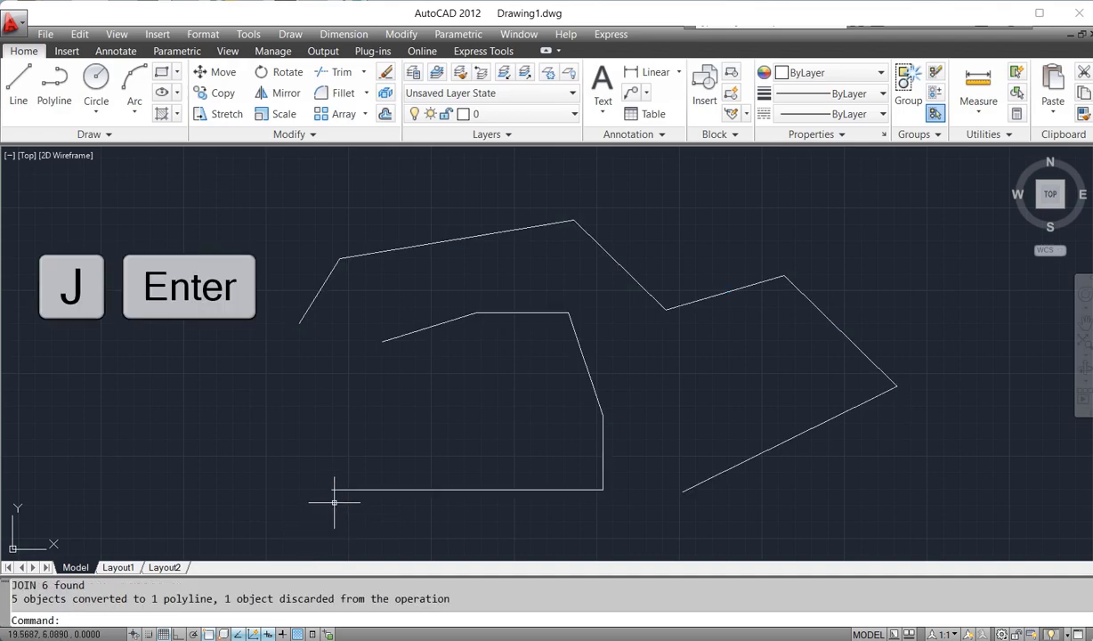
left_click(505, 313)
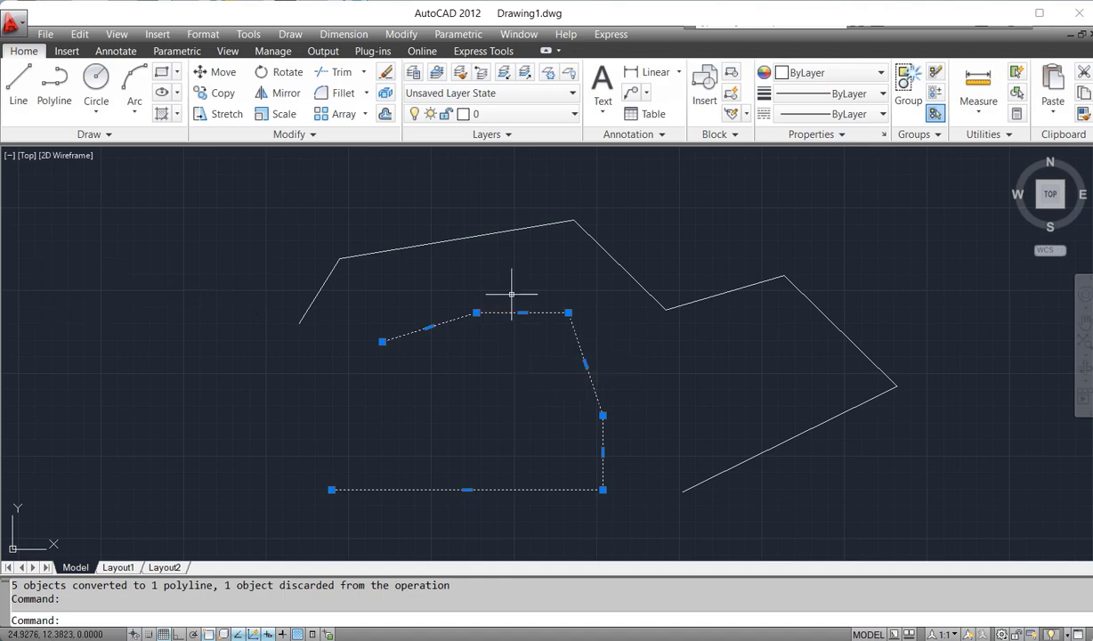
key("Escape")
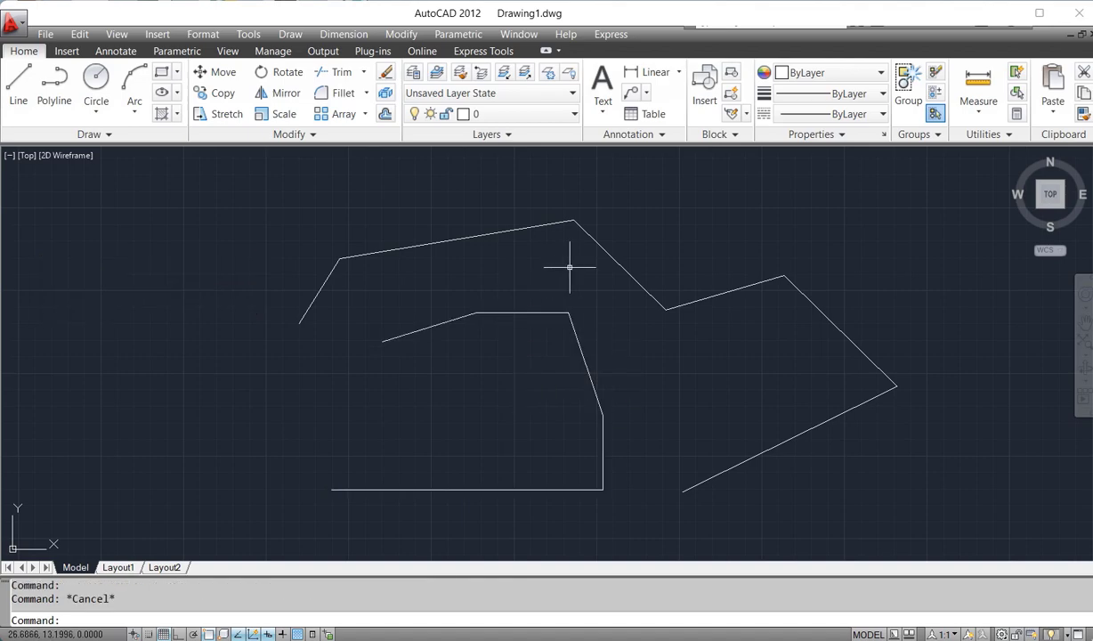